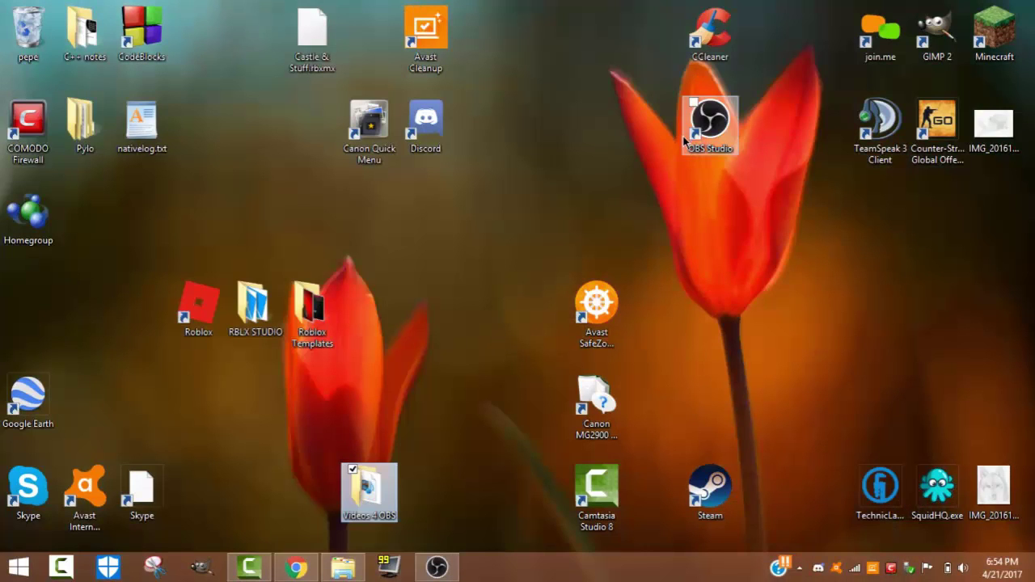
# - Open a new Chrome window from the taskbar icon's jump list
pyautogui.click(587, 208)
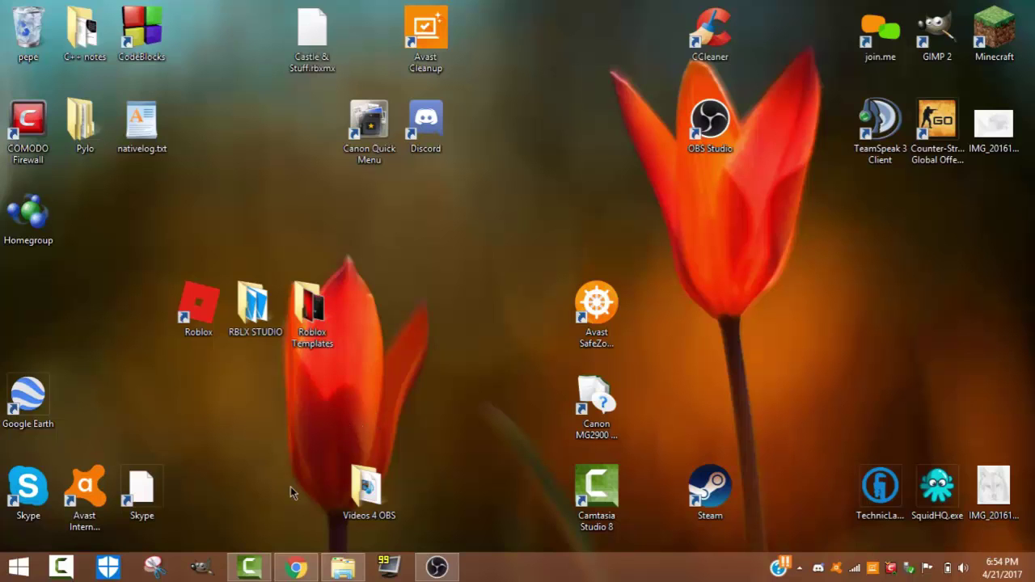
pyautogui.rightClick(296, 568)
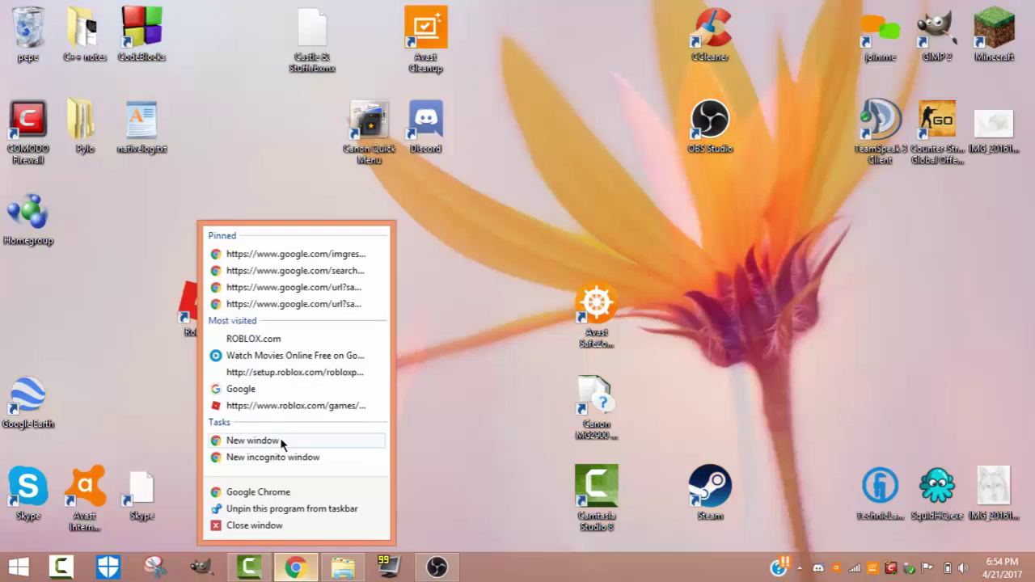
pyautogui.click(282, 442)
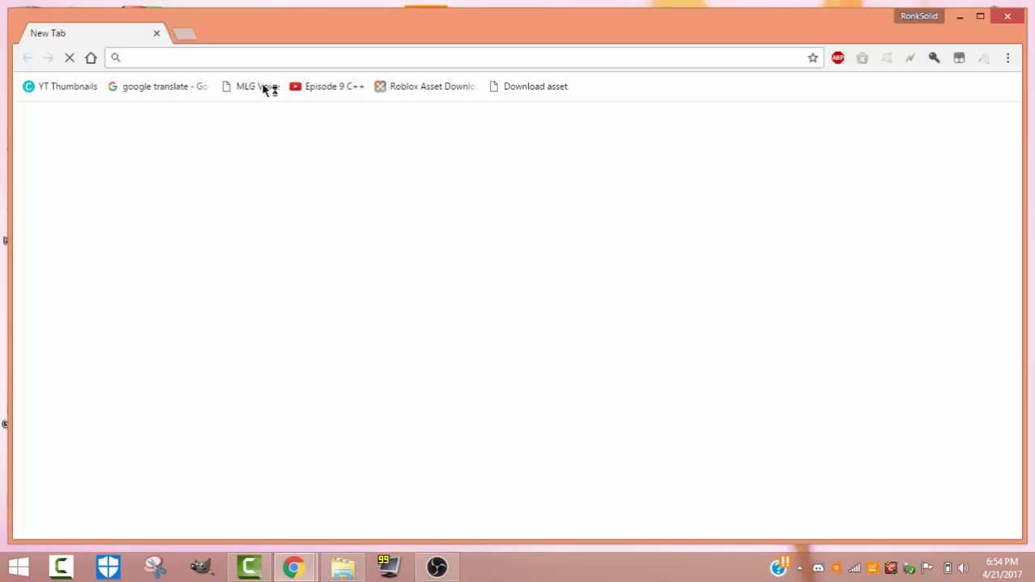
# - Maximize Chrome and go to Roblox Develop > T-Shirts to reach the Create a T-Shirt form
pyautogui.doubleClick(773, 28)
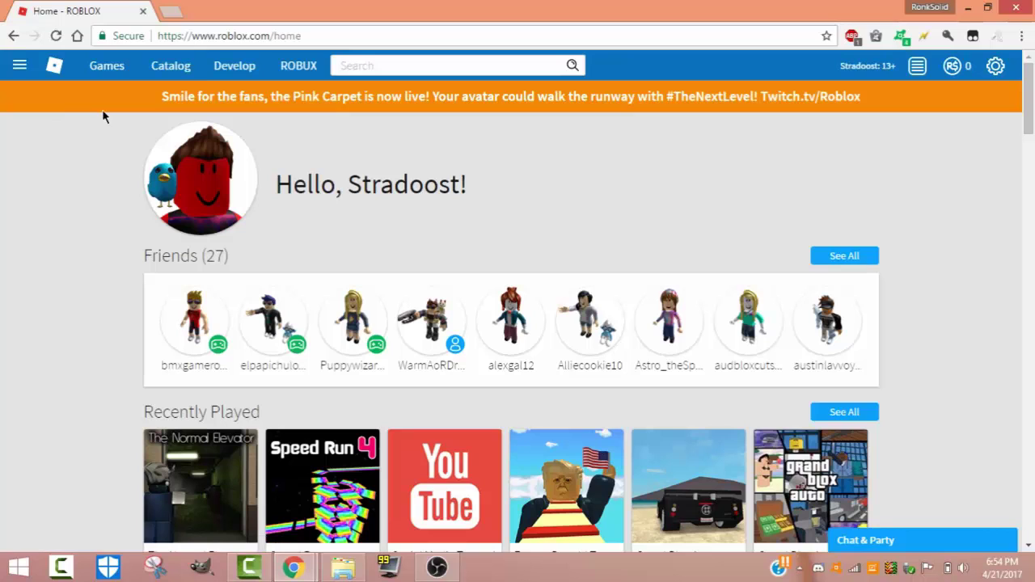
pyautogui.click(229, 68)
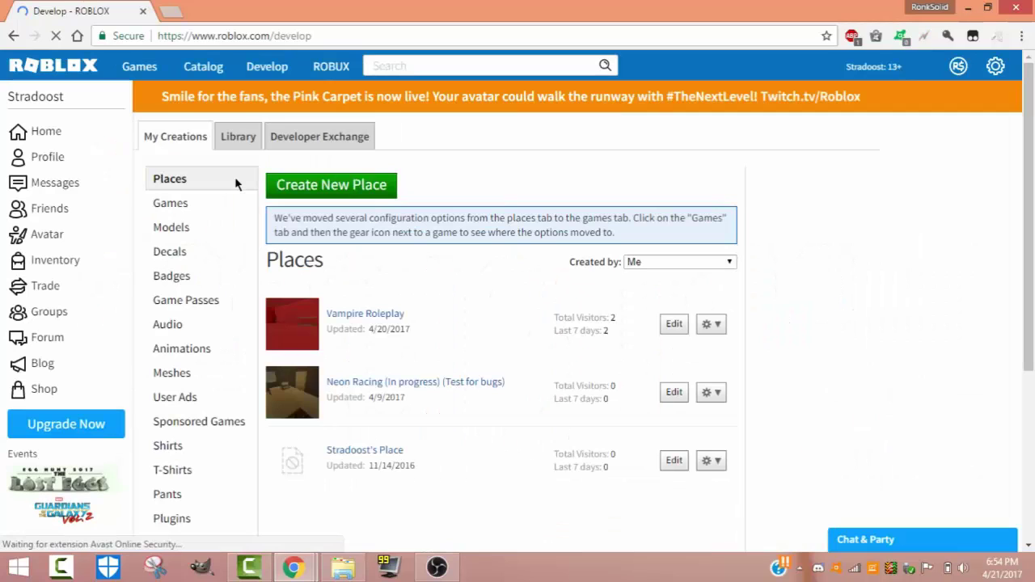
pyautogui.scroll(-2, 179, 368)
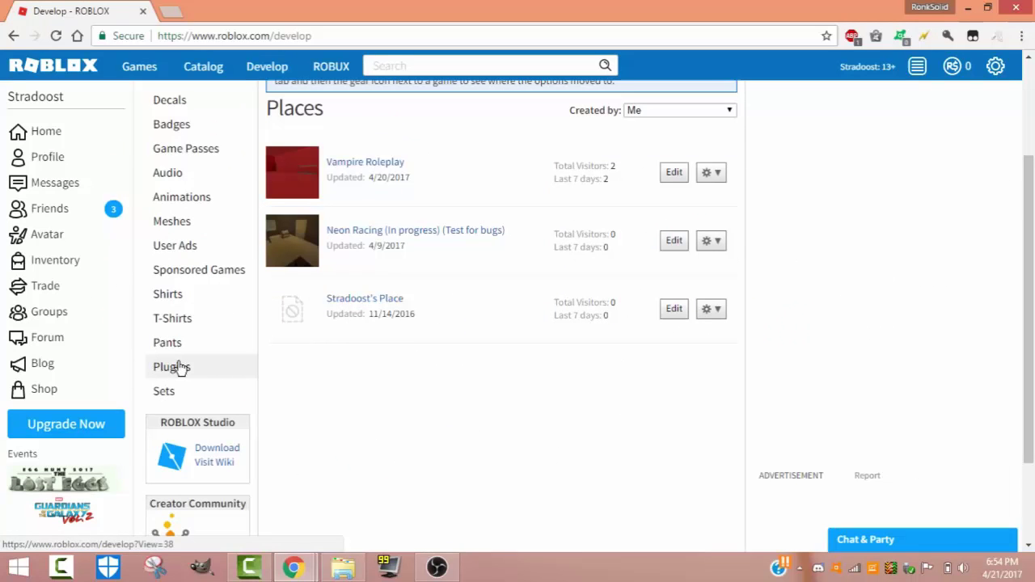
pyautogui.click(206, 320)
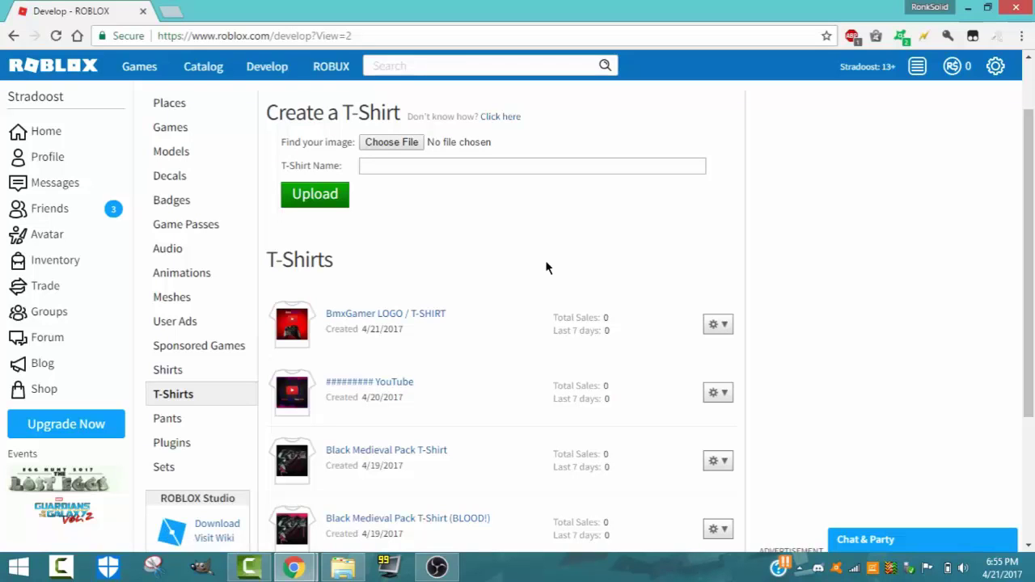
pyautogui.scroll(-2, 421, 307)
pyautogui.scroll(3, 296, 342)
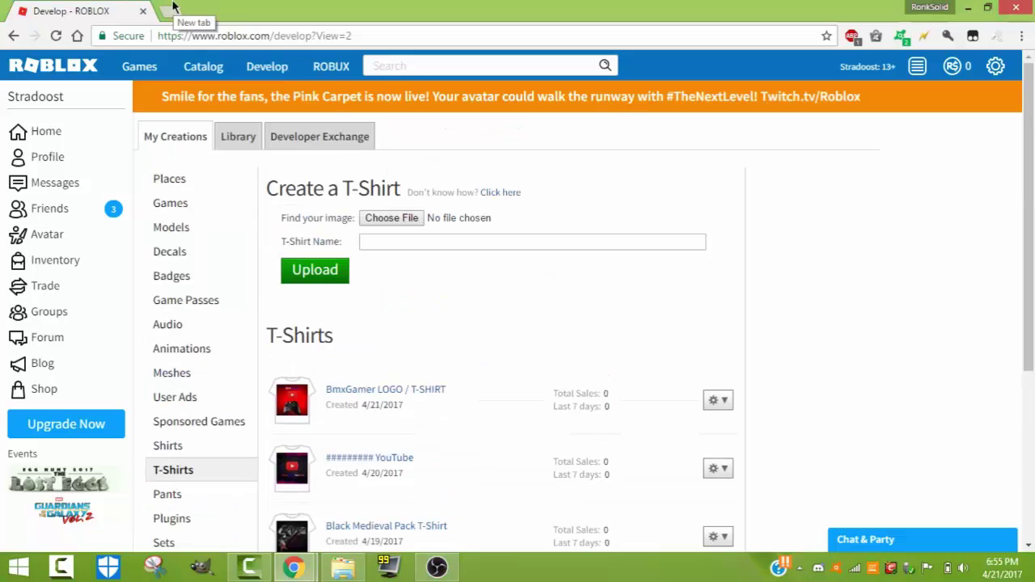
# - Go to canva.com in a new browser tab
pyautogui.click(172, 8)
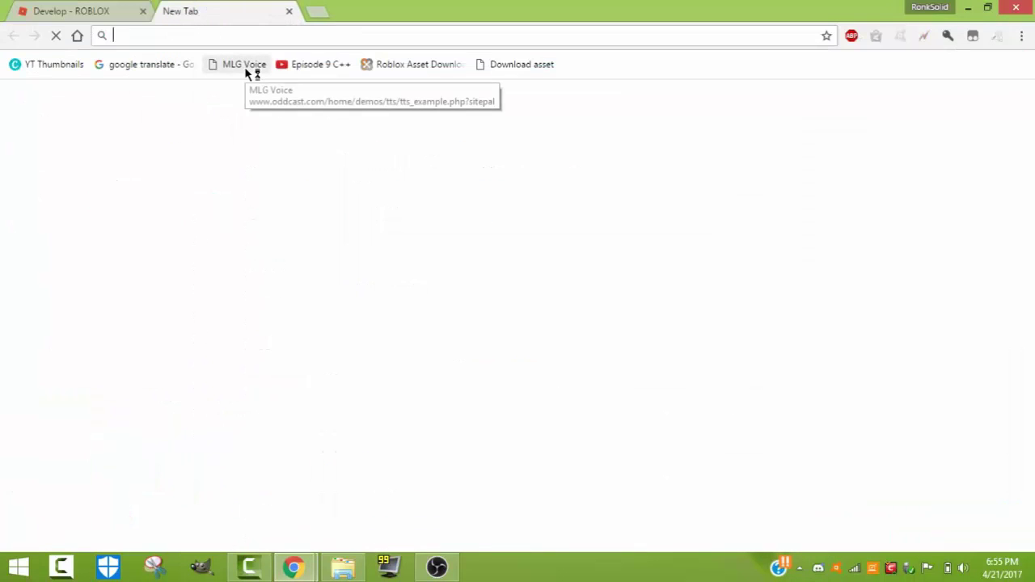
pyautogui.write('Canva.com')
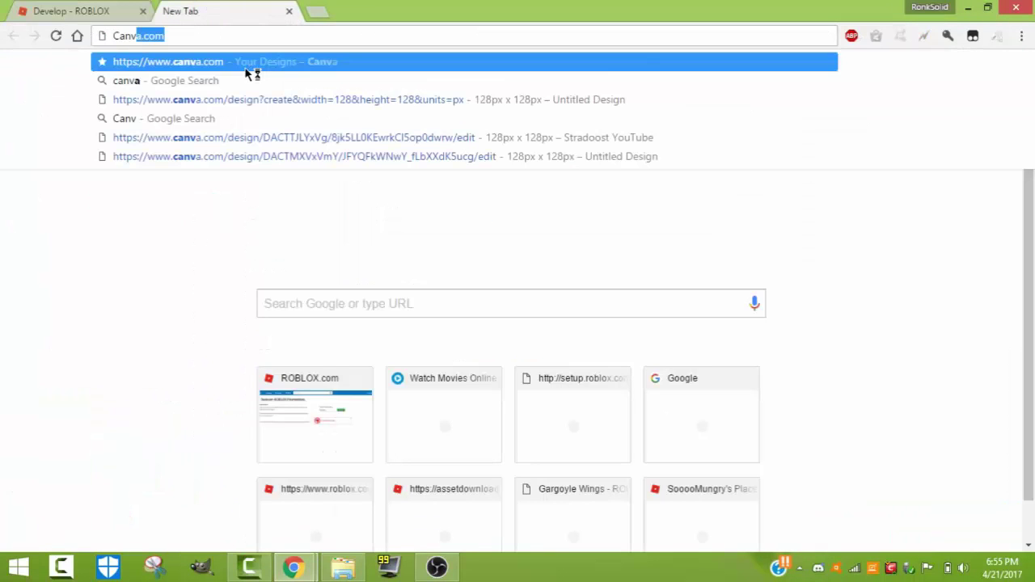
pyautogui.press('Return')
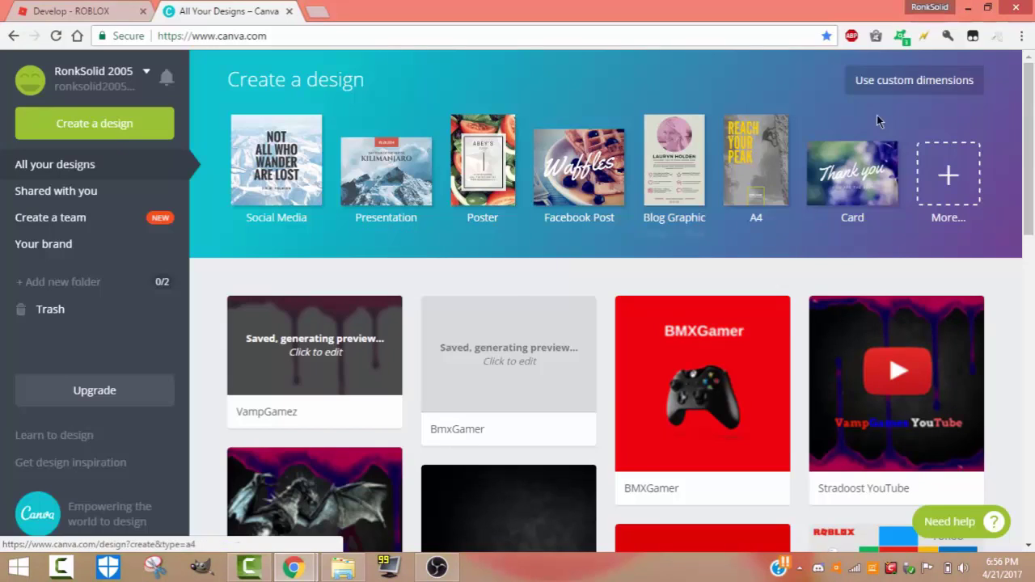
# - Start a custom-dimension design of 128 × 128 px
pyautogui.click(878, 84)
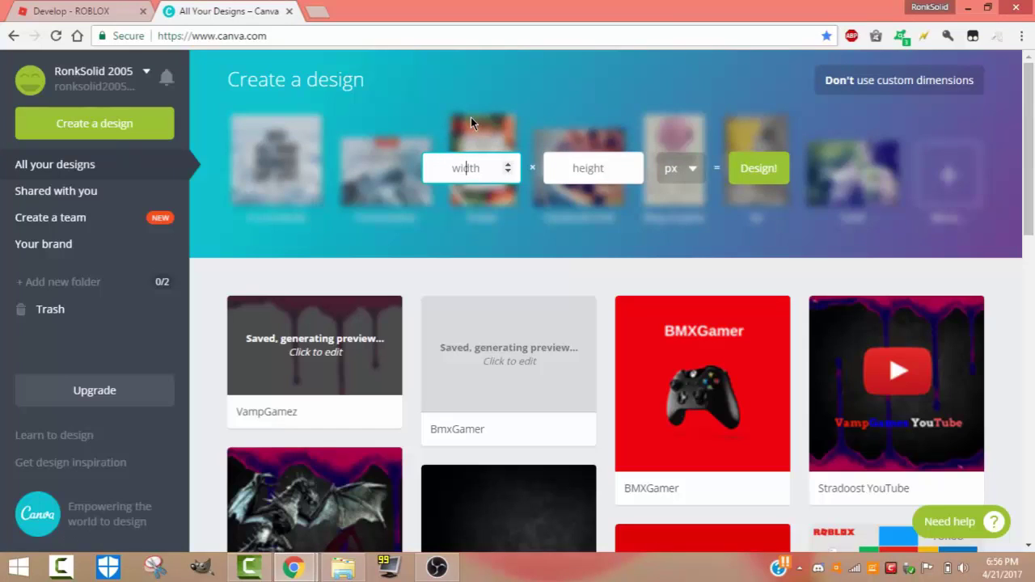
pyautogui.write('128')
pyautogui.press('Tab')
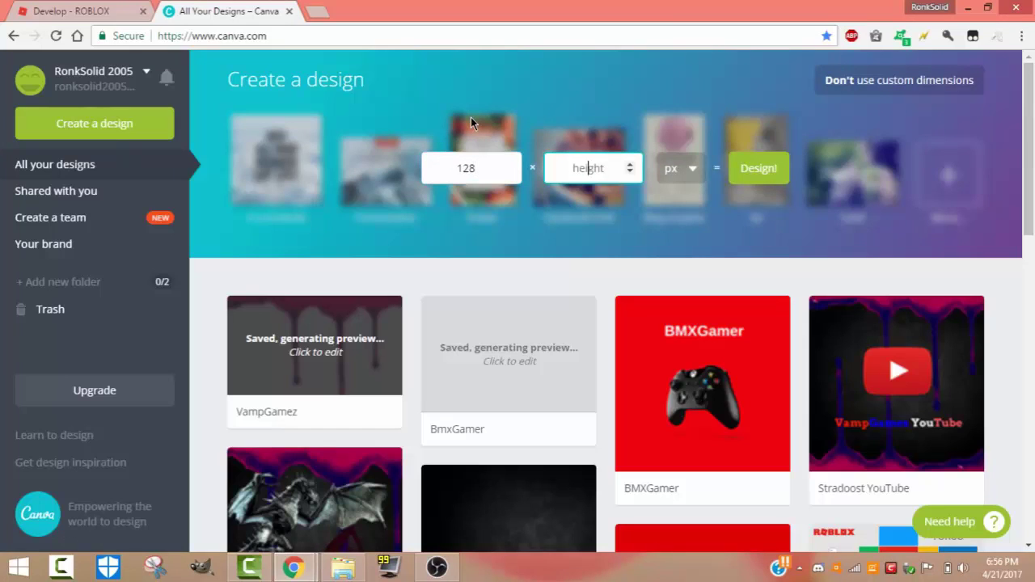
pyautogui.write('128')
pyautogui.click(780, 175)
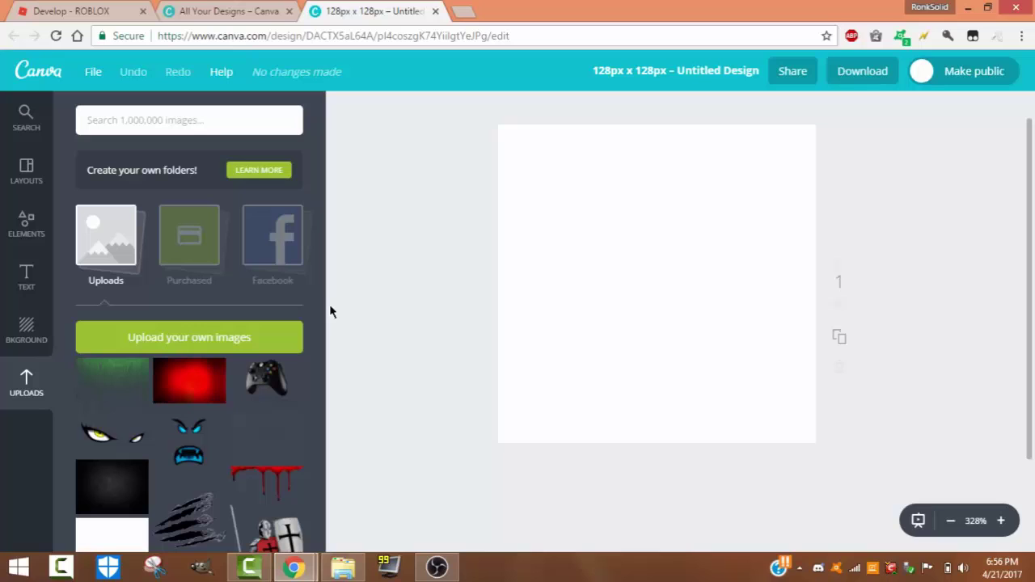
pyautogui.scroll(-1, 261, 417)
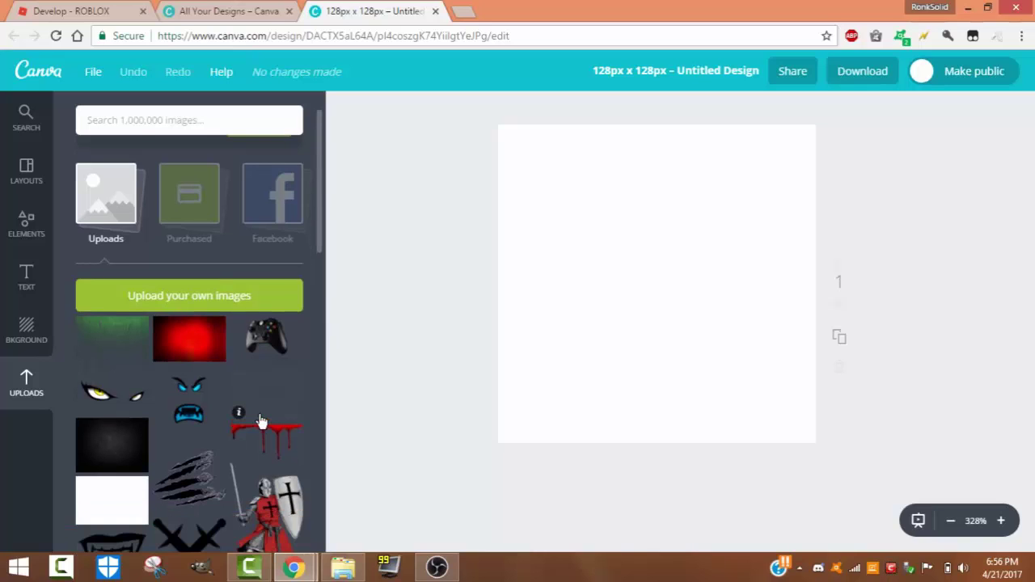
pyautogui.scroll(1, 263, 403)
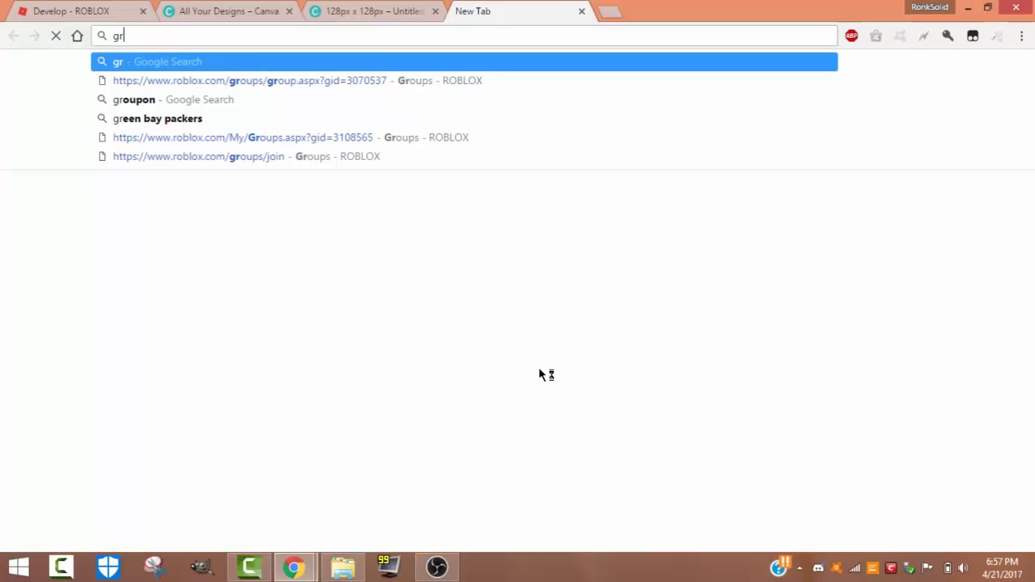
# - Search Google for 'green gradient background' and drag the first image onto the desktop
pyautogui.write('grad')
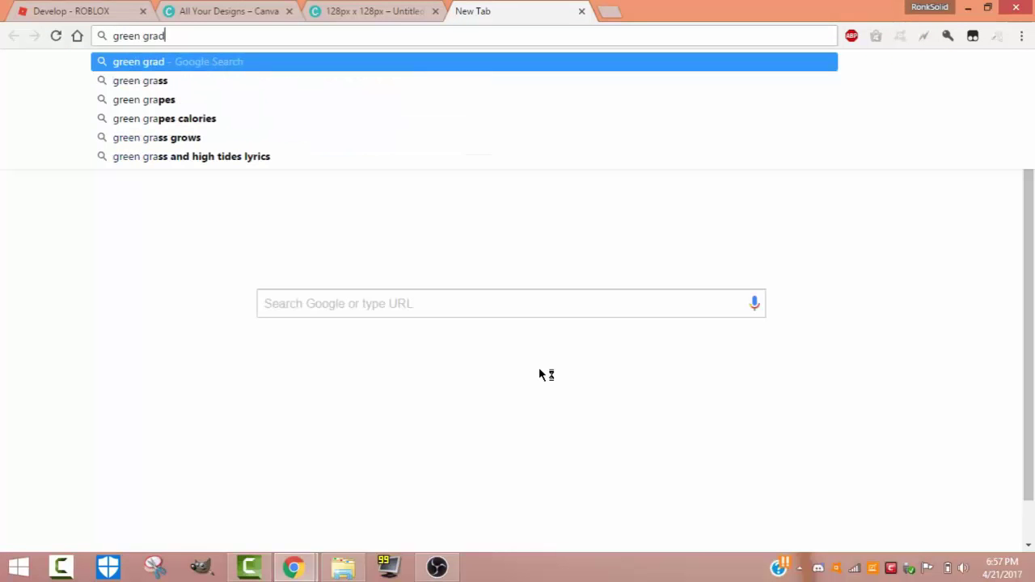
pyautogui.write('ient back')
pyautogui.press('Return')
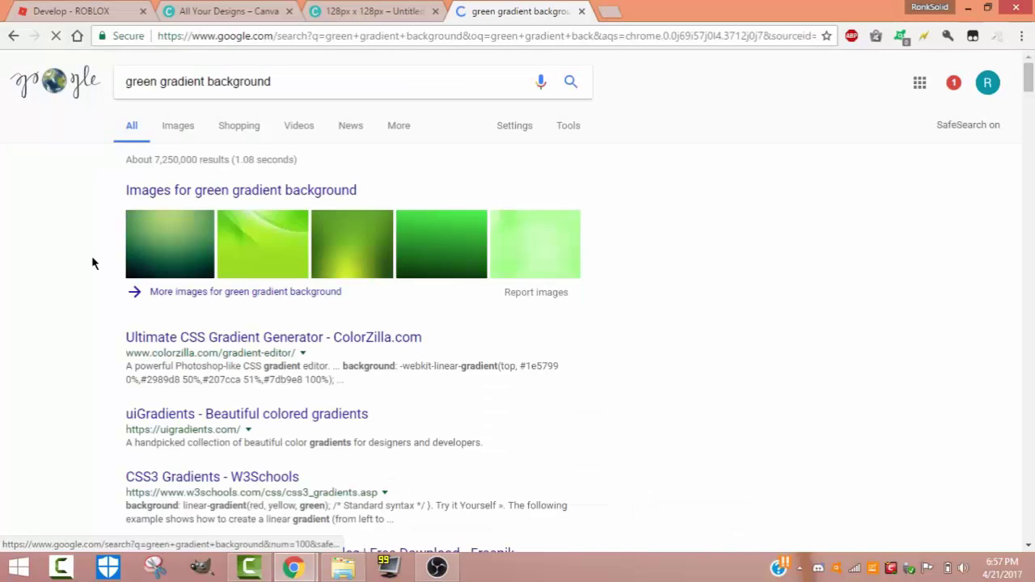
pyautogui.click(152, 249)
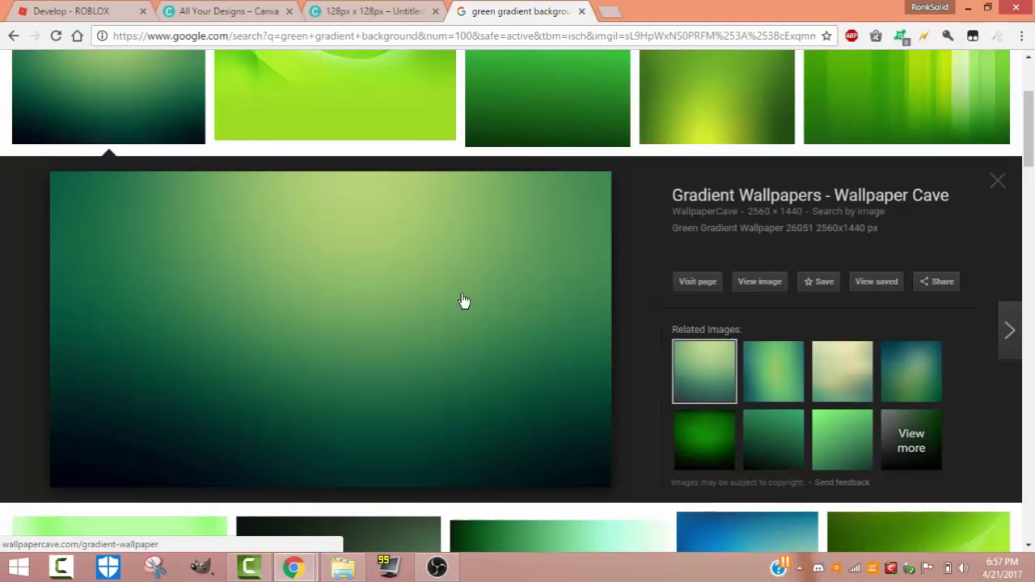
pyautogui.moveTo(488, 347); pyautogui.dragTo(789, 510)
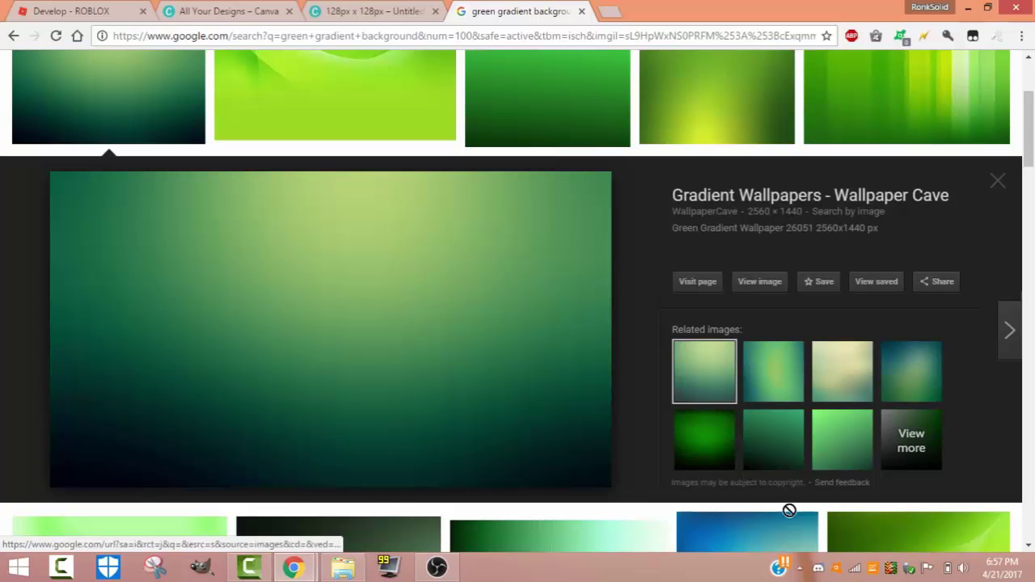
pyautogui.moveTo(790, 510); pyautogui.dragTo(449, 311)
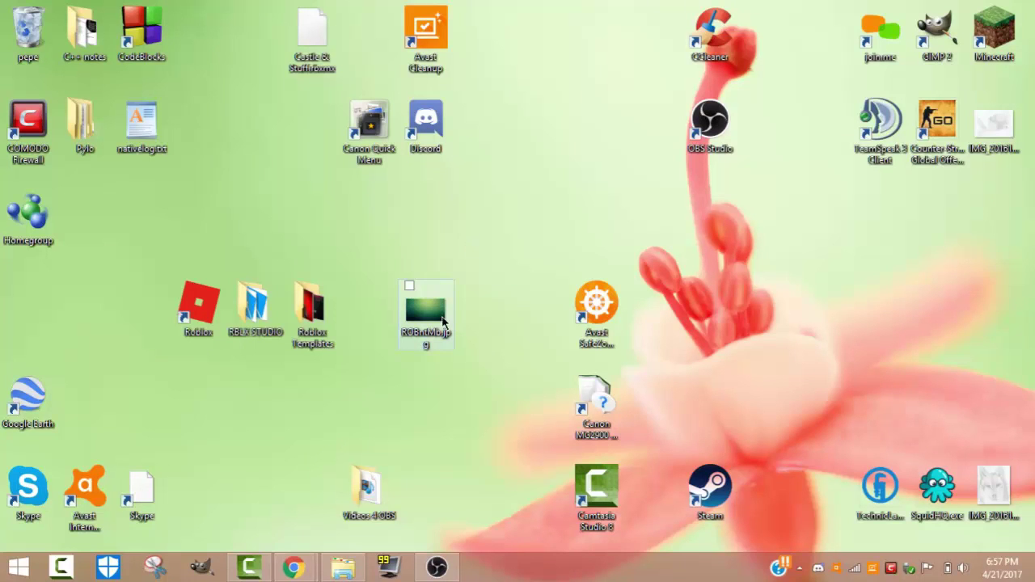
# - Upload ROBntMb.jpg from the Desktop folder into Canva's uploads
pyautogui.moveTo(296, 573)
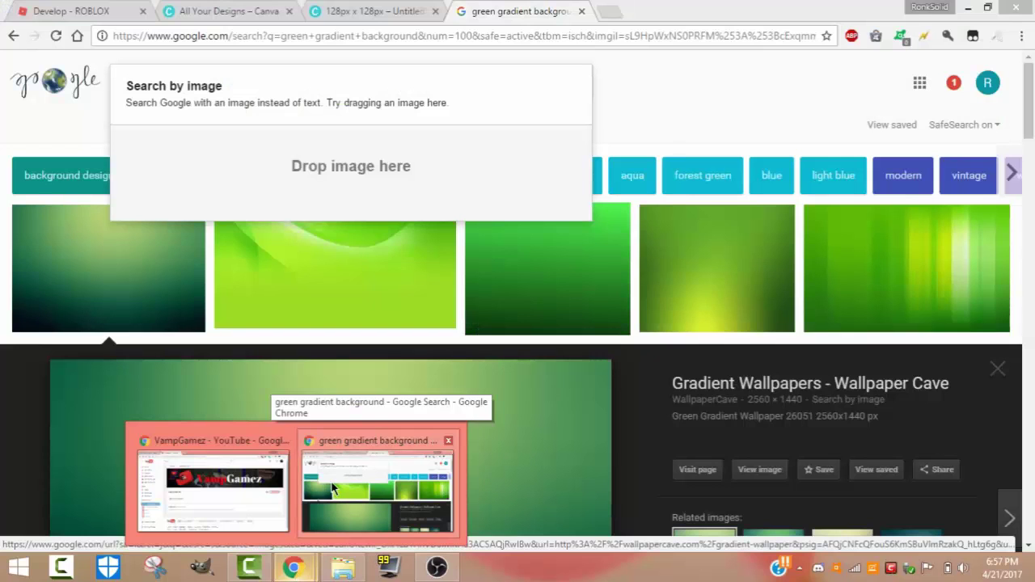
pyautogui.click(335, 488)
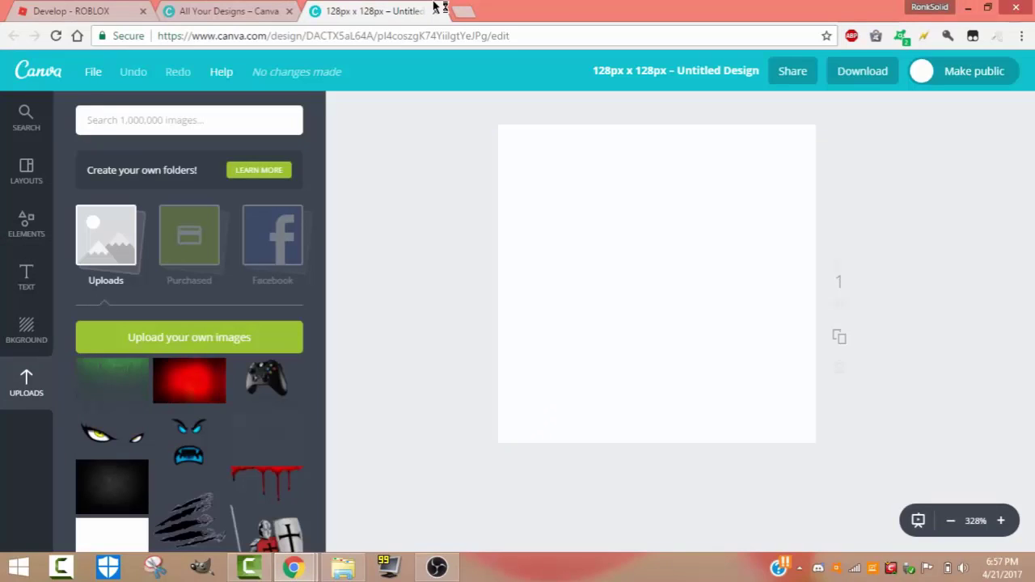
pyautogui.click(166, 334)
pyautogui.moveTo(540, 108); pyautogui.dragTo(721, 110)
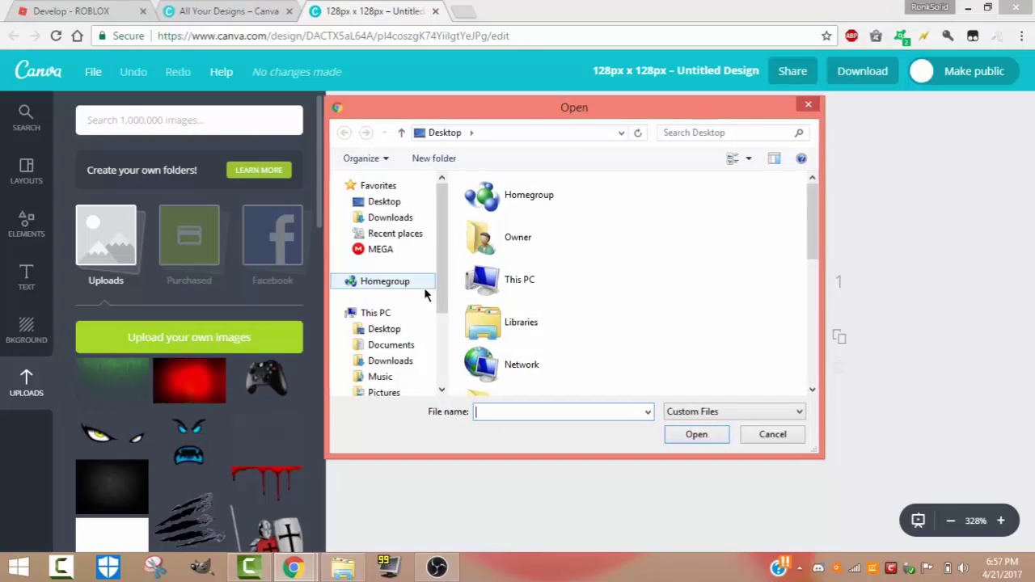
pyautogui.click(409, 203)
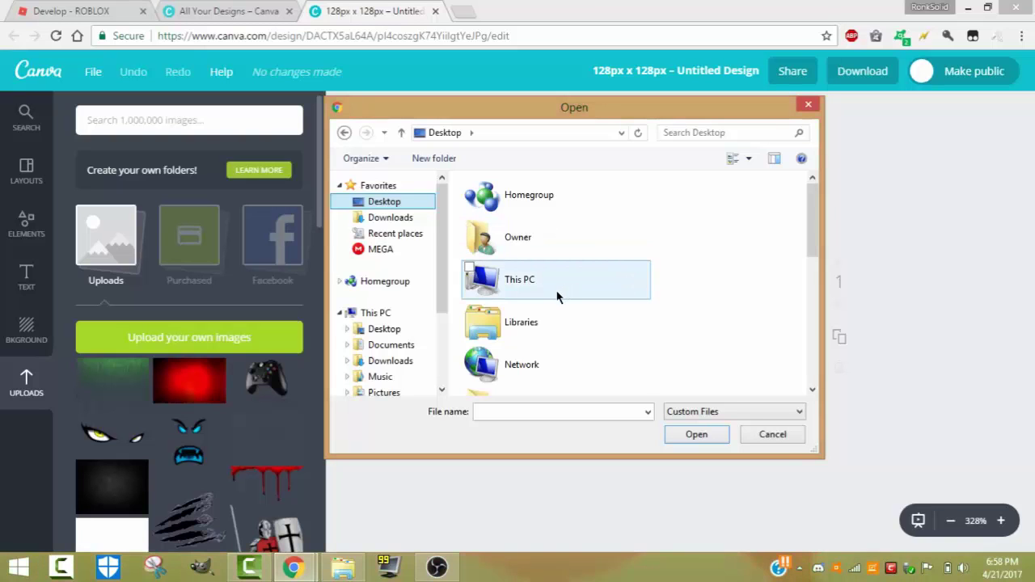
pyautogui.moveTo(812, 215); pyautogui.dragTo(796, 380)
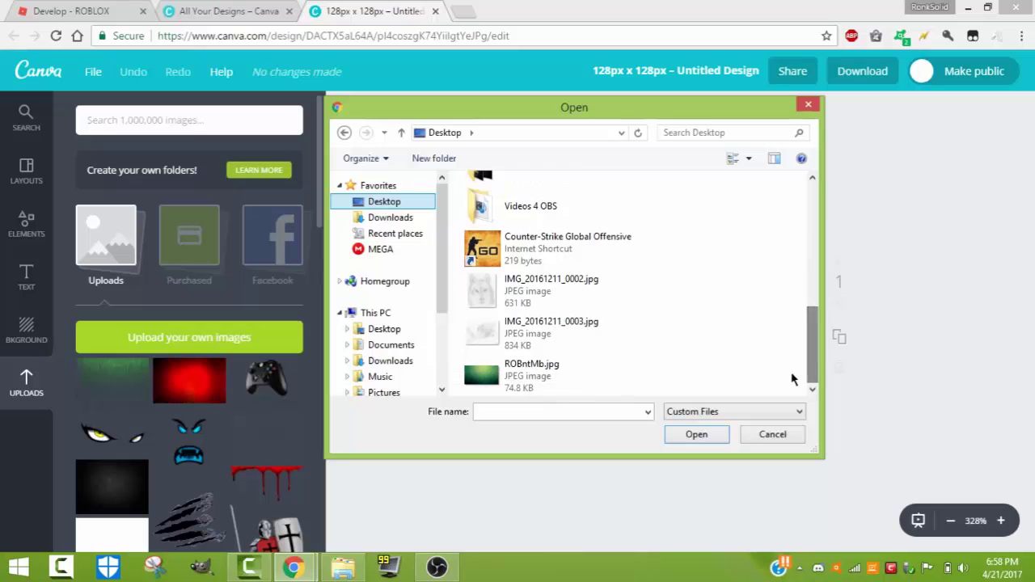
pyautogui.doubleClick(566, 372)
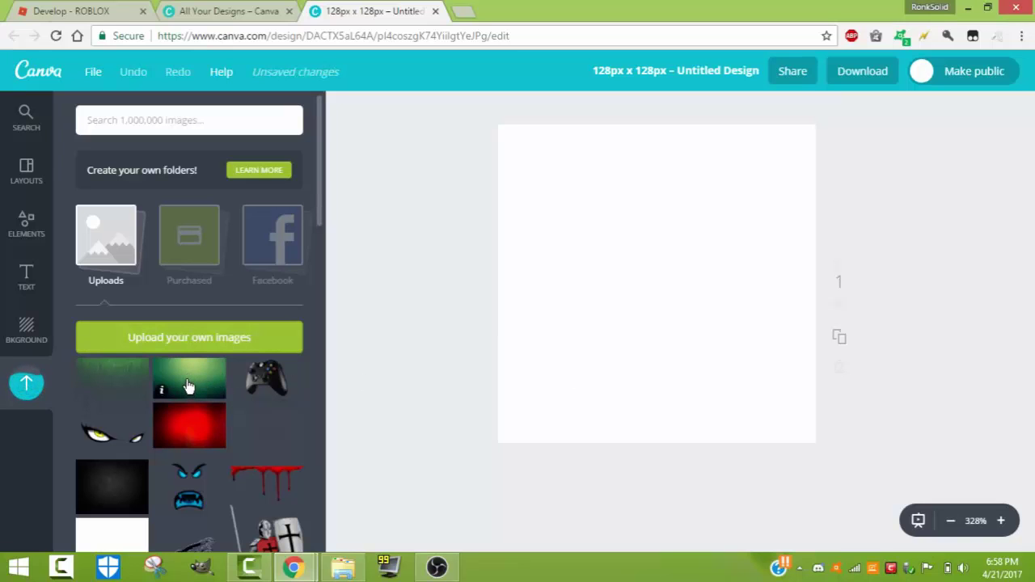
# - Place the green gradient on the page and stretch it to cover the whole canvas
pyautogui.moveTo(189, 380); pyautogui.dragTo(639, 213)
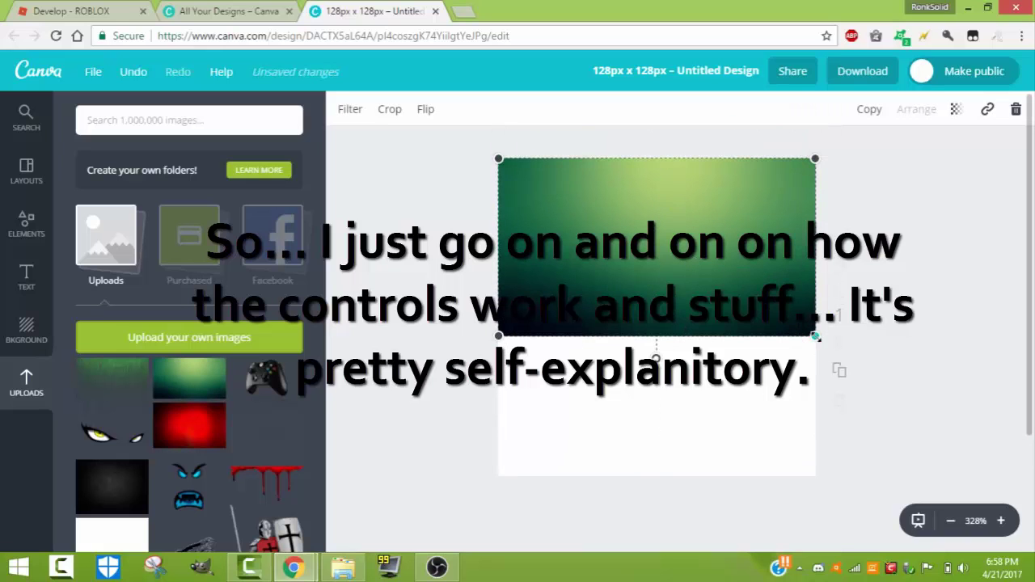
pyautogui.moveTo(819, 336); pyautogui.dragTo(813, 337)
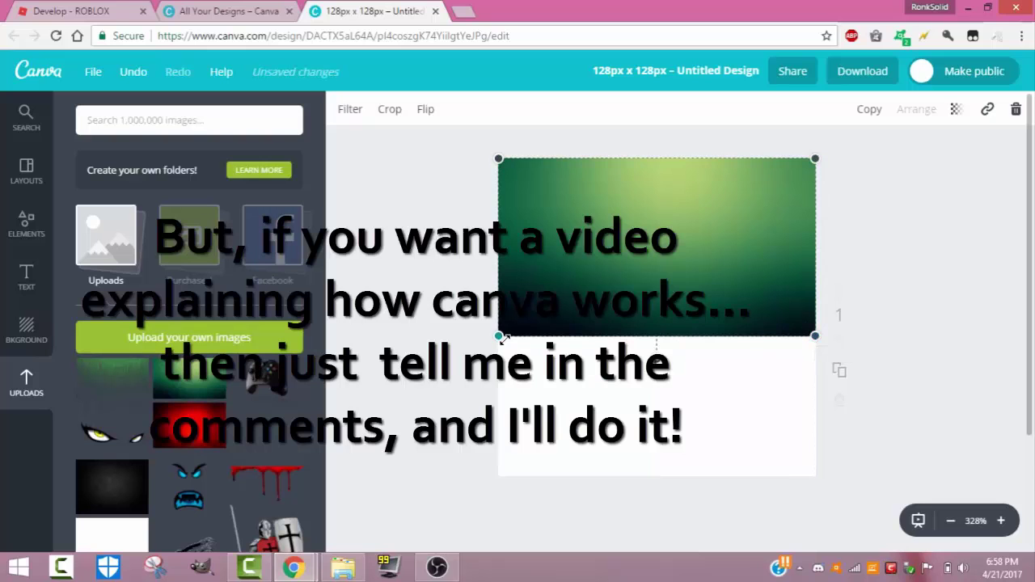
pyautogui.moveTo(499, 336); pyautogui.dragTo(292, 557)
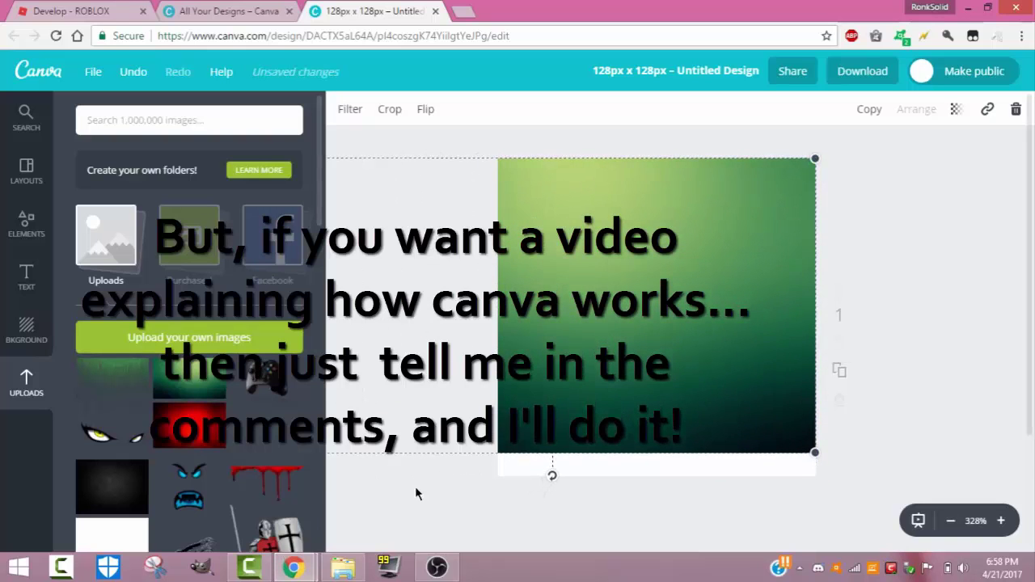
pyautogui.moveTo(566, 449); pyautogui.dragTo(685, 361)
pyautogui.moveTo(919, 170); pyautogui.dragTo(946, 154)
pyautogui.moveTo(395, 465); pyautogui.dragTo(358, 486)
pyautogui.click(945, 311)
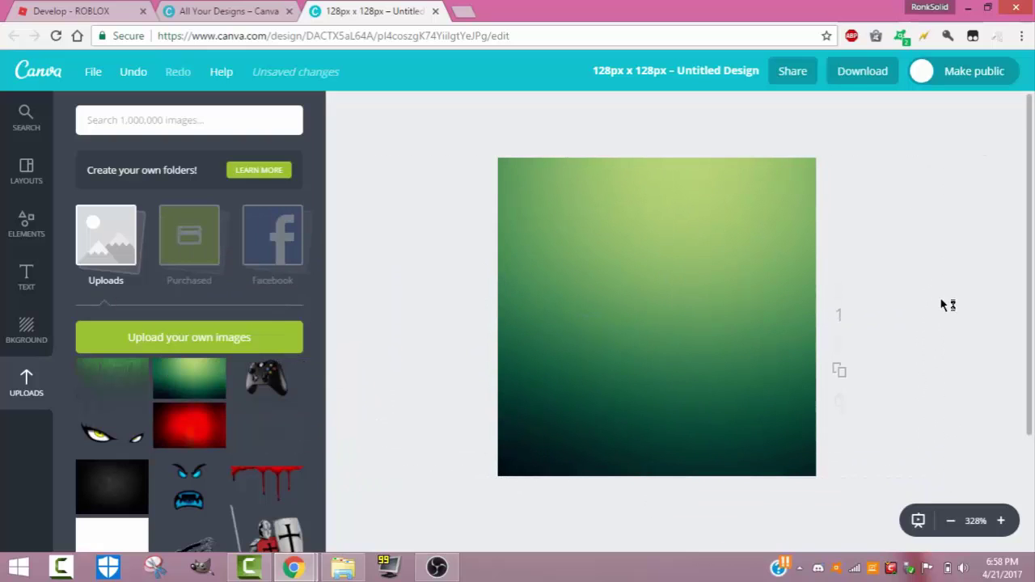
# - Add the YouTube logo, shrink it and centre it on the page
pyautogui.scroll(-6, 156, 390)
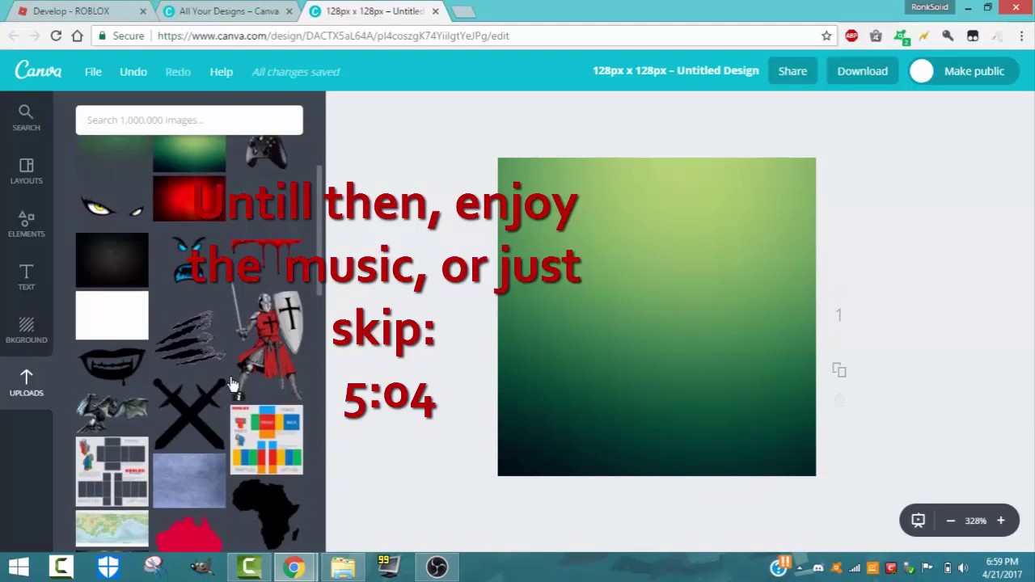
pyautogui.moveTo(150, 391); pyautogui.dragTo(760, 271)
pyautogui.moveTo(499, 194); pyautogui.dragTo(661, 305)
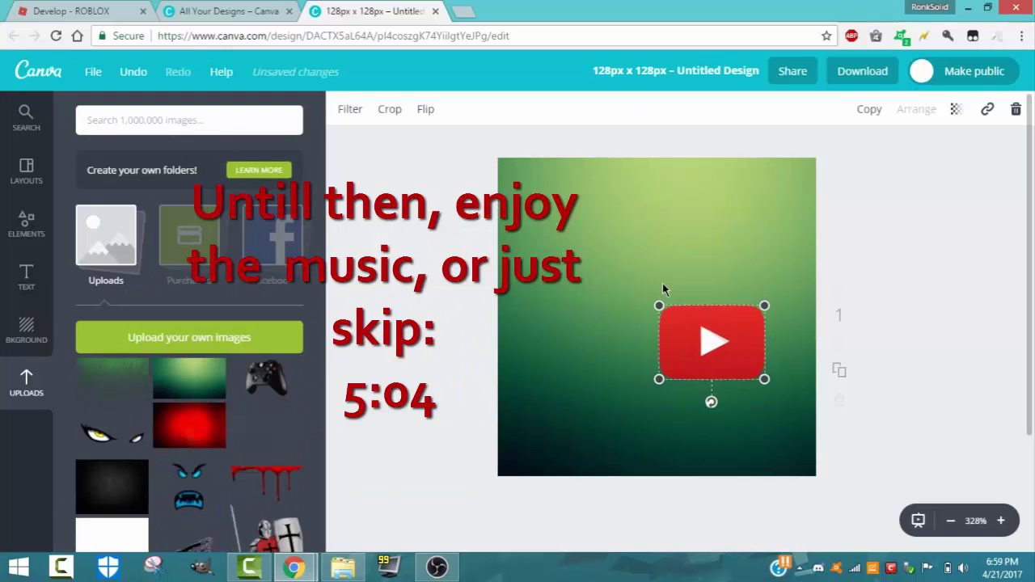
pyautogui.moveTo(710, 333); pyautogui.dragTo(655, 287)
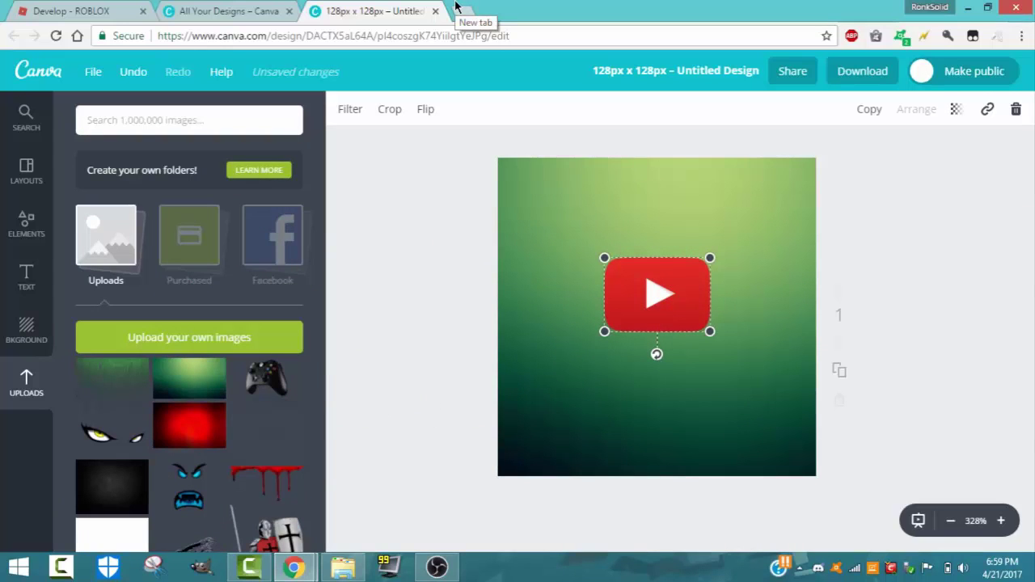
# - Search Google for 'transparent pictures of emeralds' in a new tab and show Images results
pyautogui.click(456, 7)
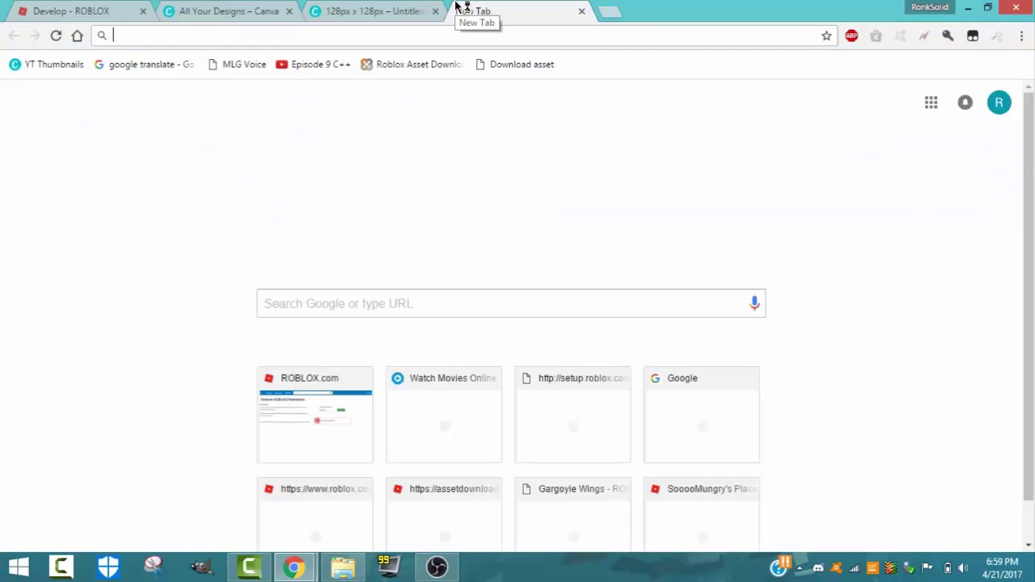
pyautogui.write('transparent pictures of emeral')
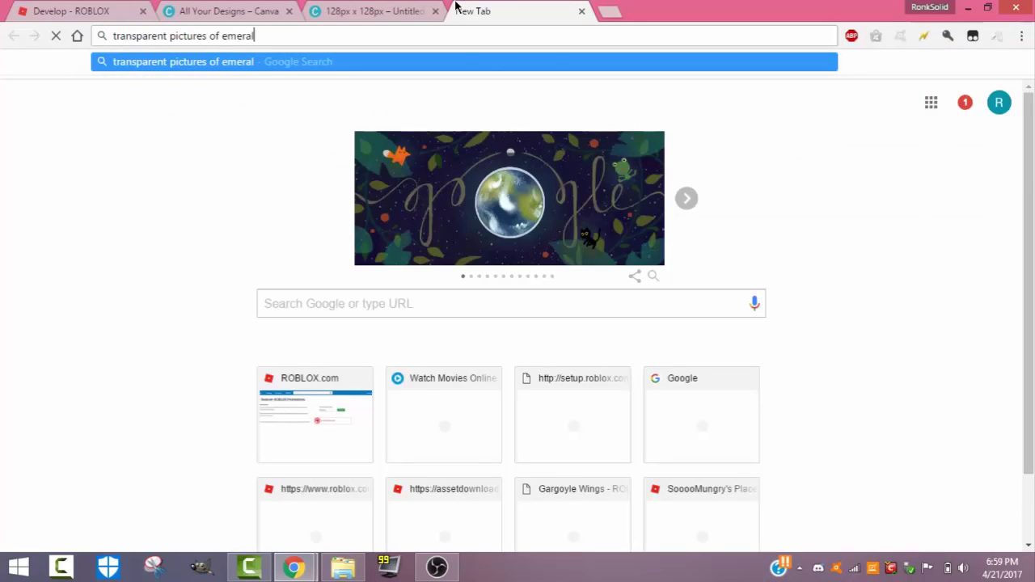
pyautogui.write('ds')
pyautogui.press('Return')
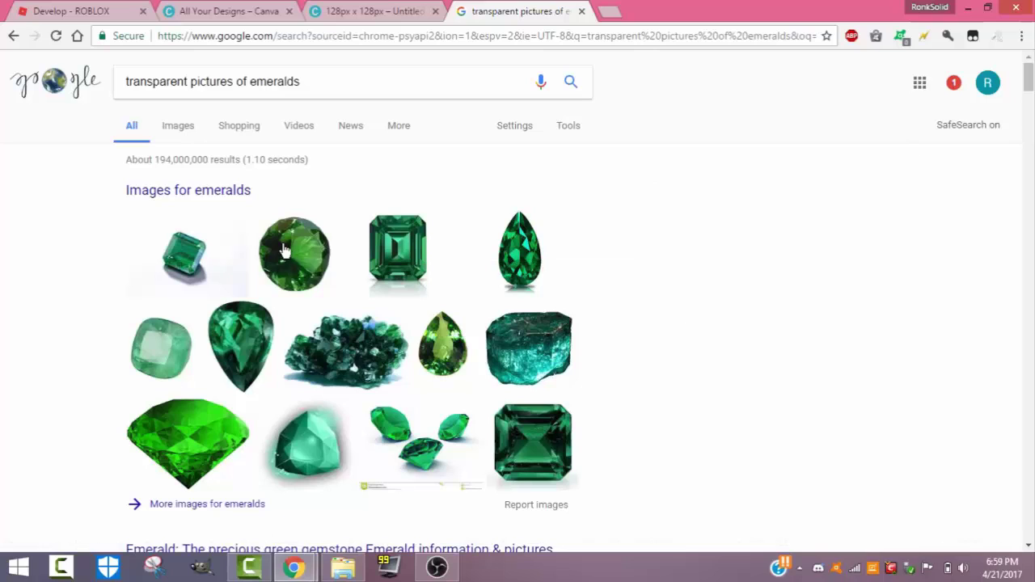
pyautogui.click(180, 128)
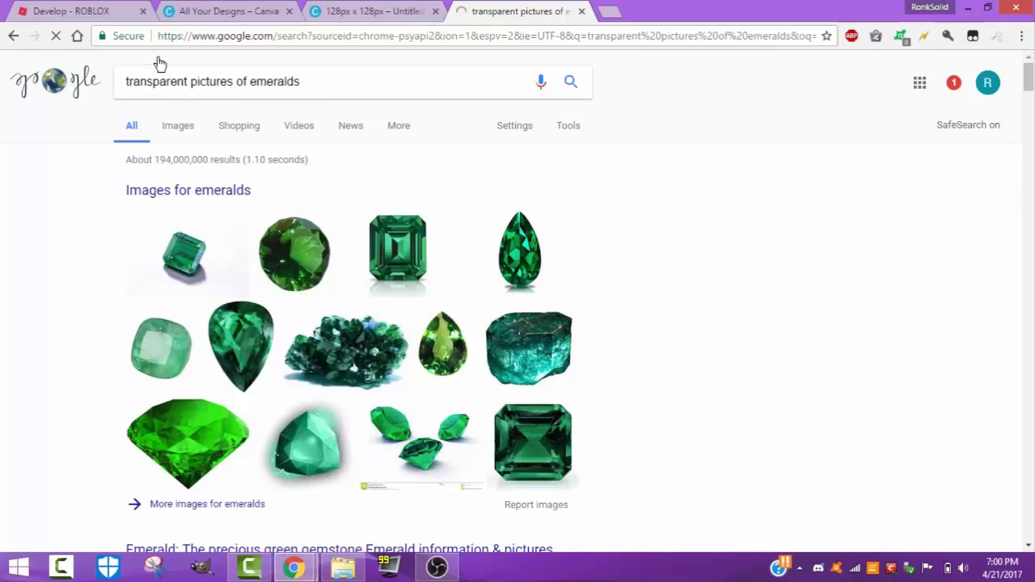
# - Preview several green gem images and settle on the pear-shaped emerald
pyautogui.click(179, 130)
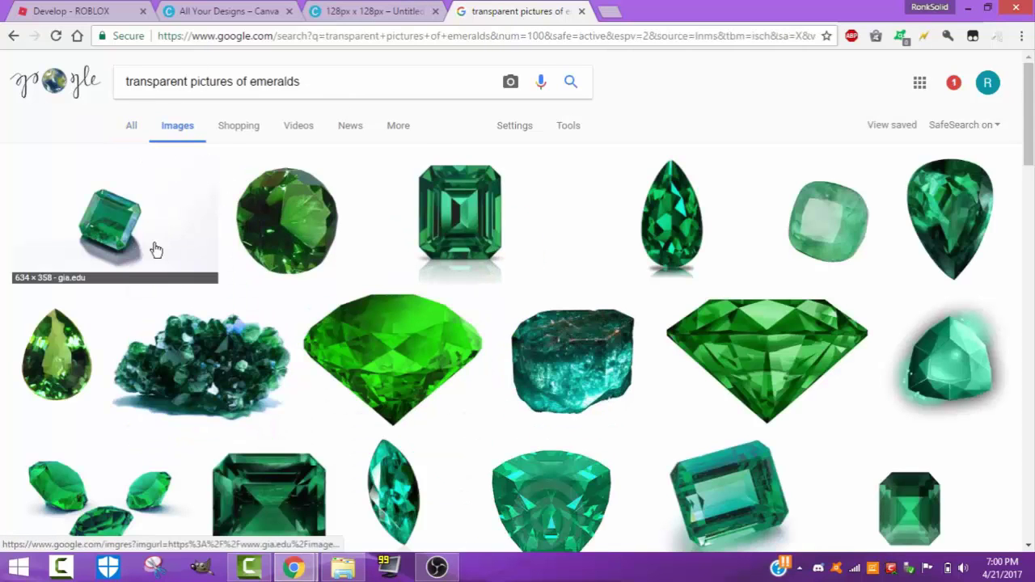
pyautogui.click(329, 242)
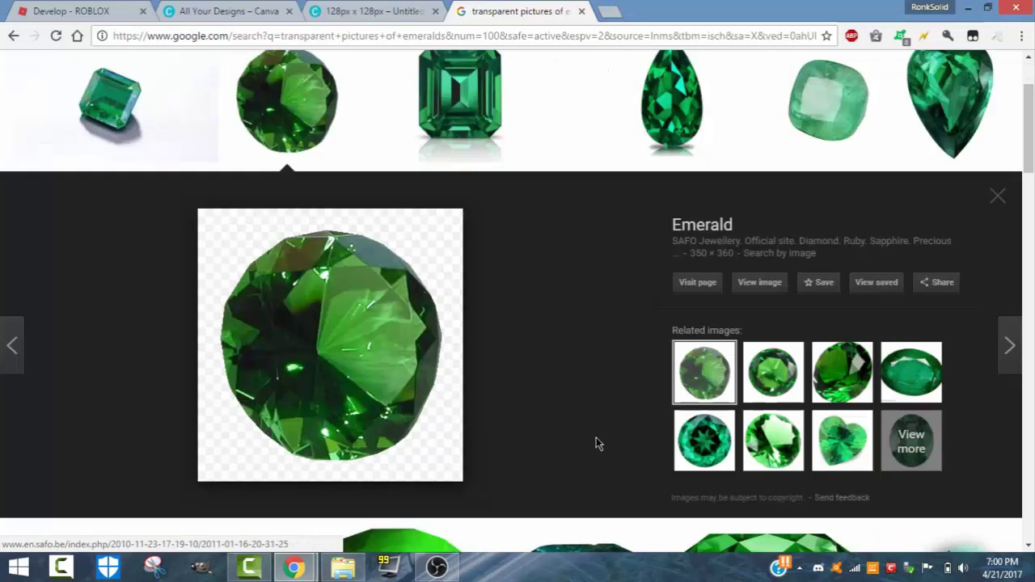
pyautogui.click(773, 441)
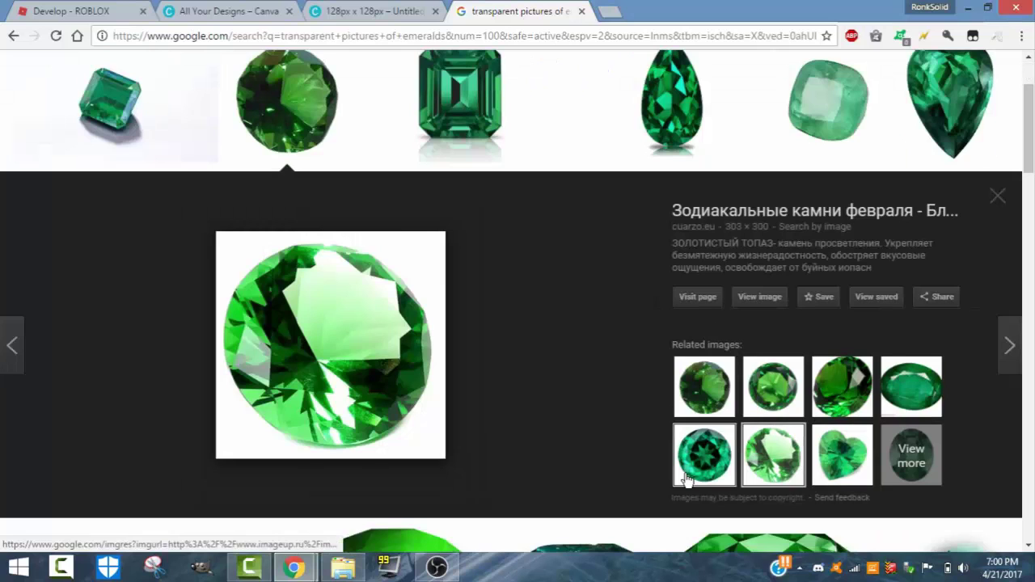
pyautogui.click(686, 478)
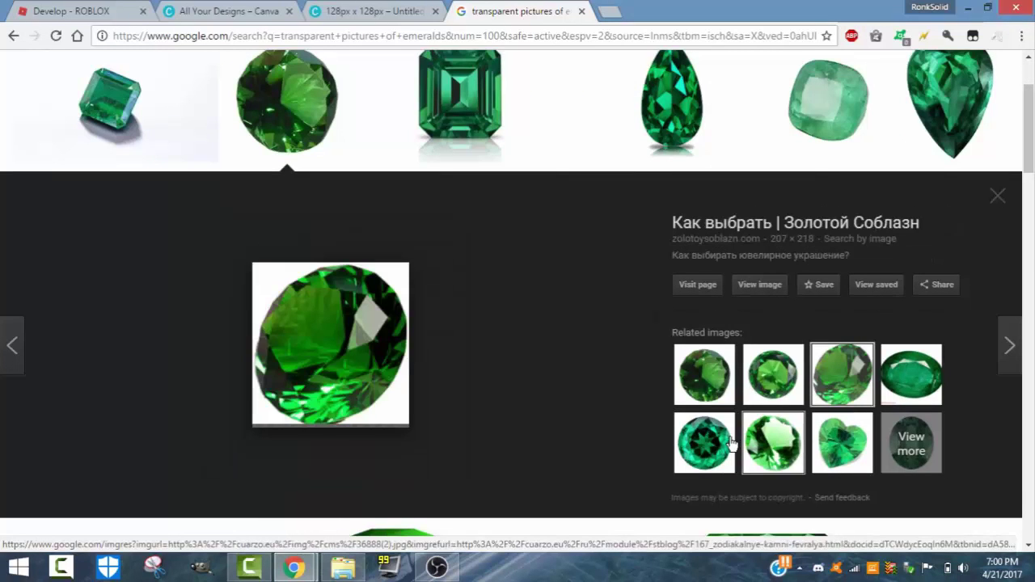
pyautogui.click(731, 443)
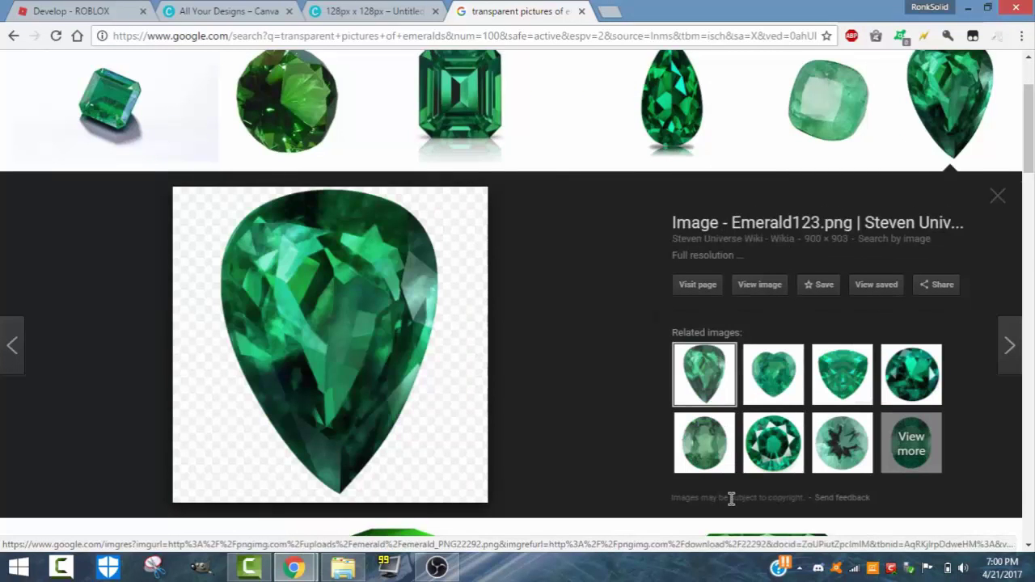
# - Edit the image caption in the page inspector to read 'is free to use'
pyautogui.rightClick(731, 499)
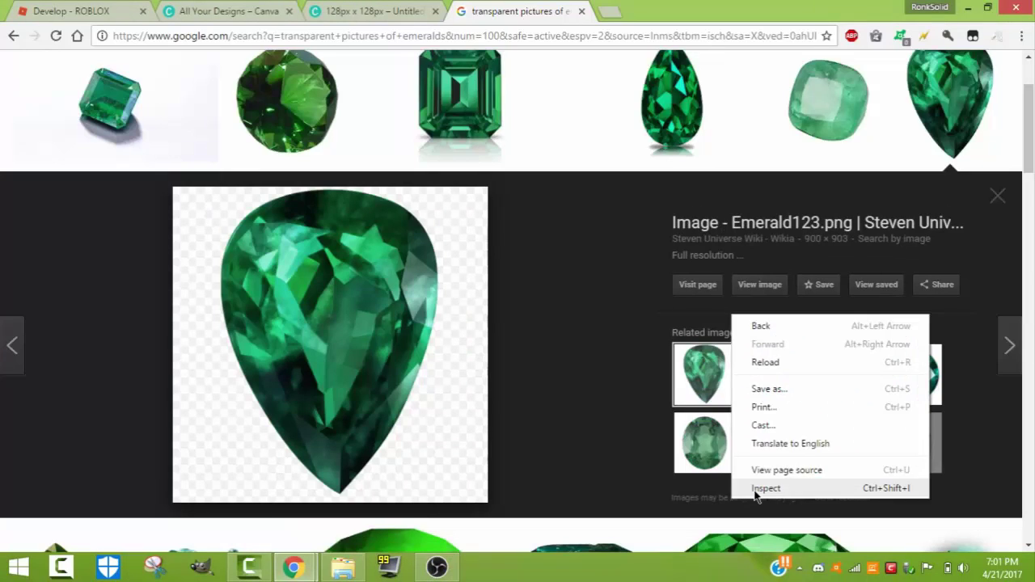
pyautogui.click(756, 488)
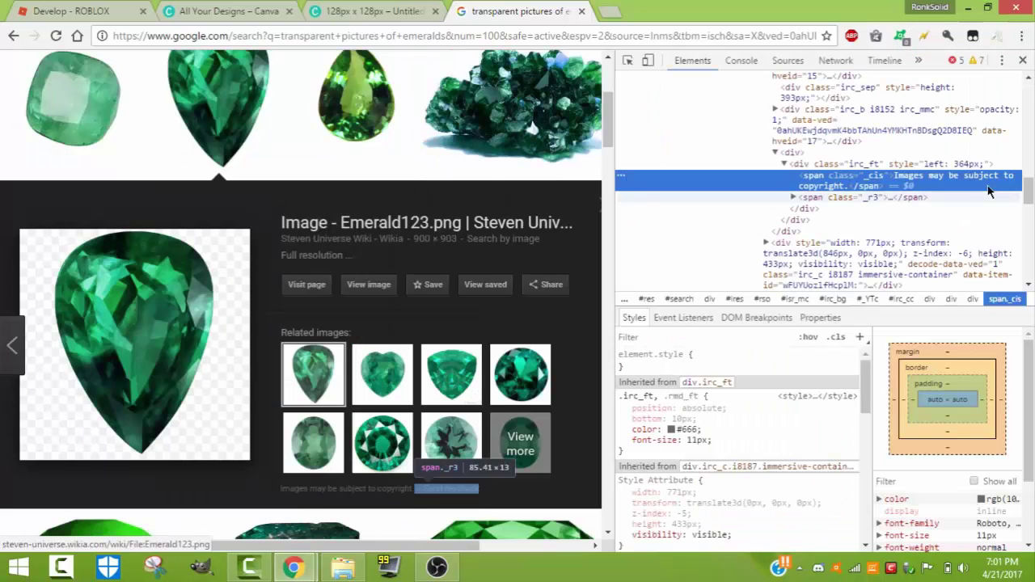
pyautogui.write('is free to use')
pyautogui.press('Return')
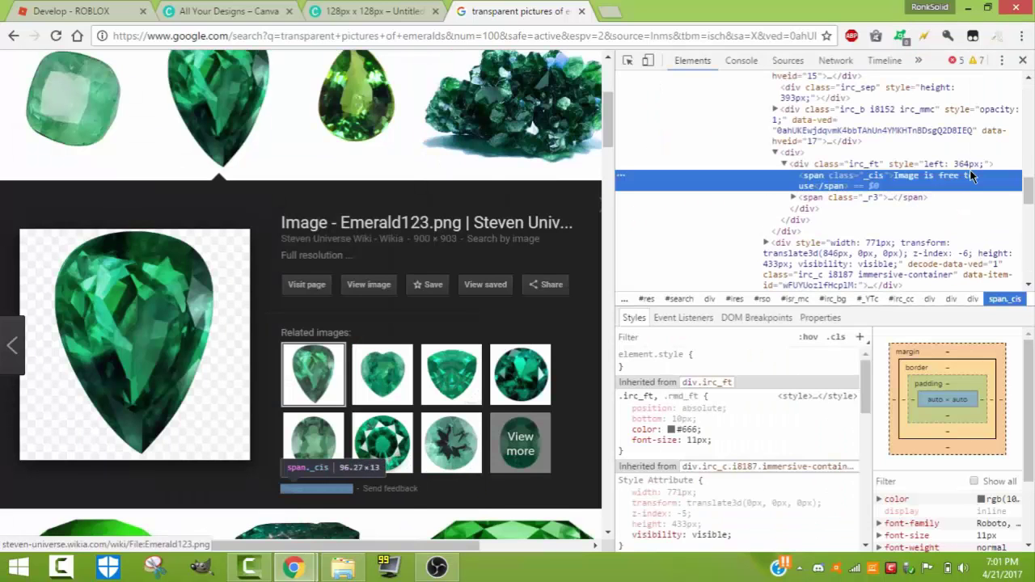
pyautogui.click(1023, 62)
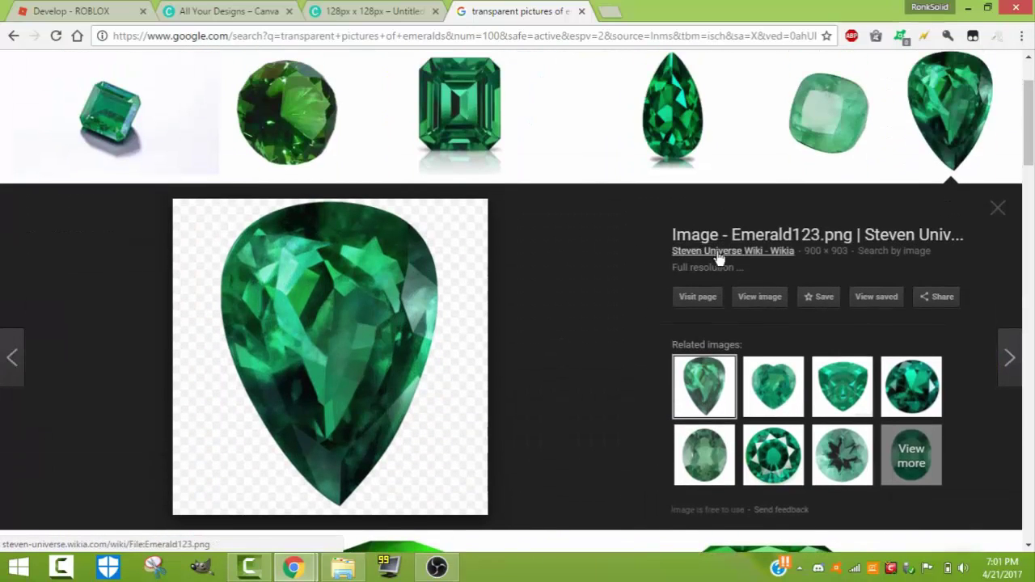
# - Save the pear-shaped emerald image as Emerald123.png
pyautogui.scroll(-1, 509, 259)
pyautogui.moveTo(367, 236); pyautogui.dragTo(445, 356)
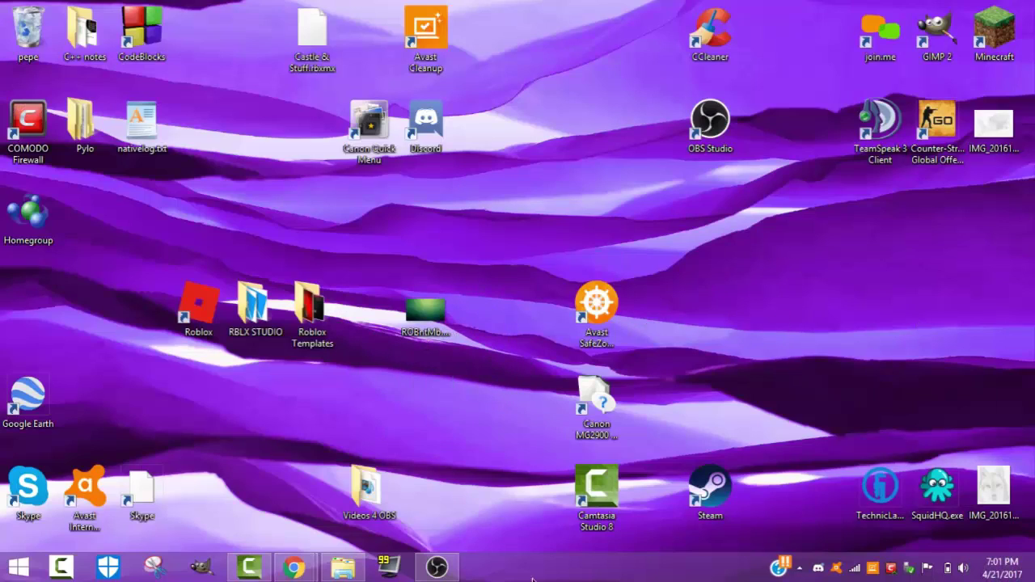
pyautogui.click(293, 567)
pyautogui.click(294, 566)
pyautogui.moveTo(294, 567)
pyautogui.click(387, 510)
pyautogui.rightClick(342, 287)
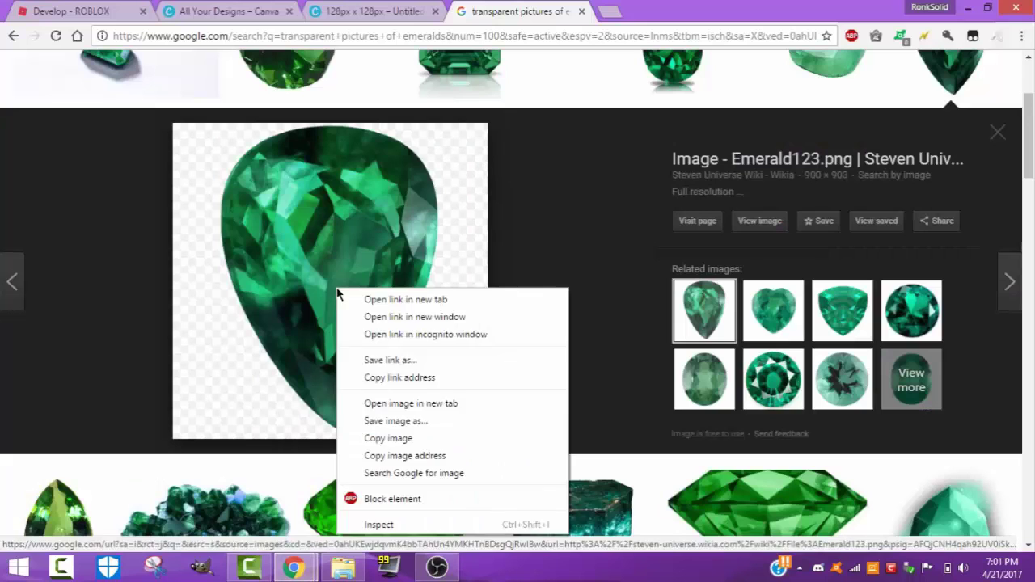
pyautogui.click(431, 416)
pyautogui.click(688, 437)
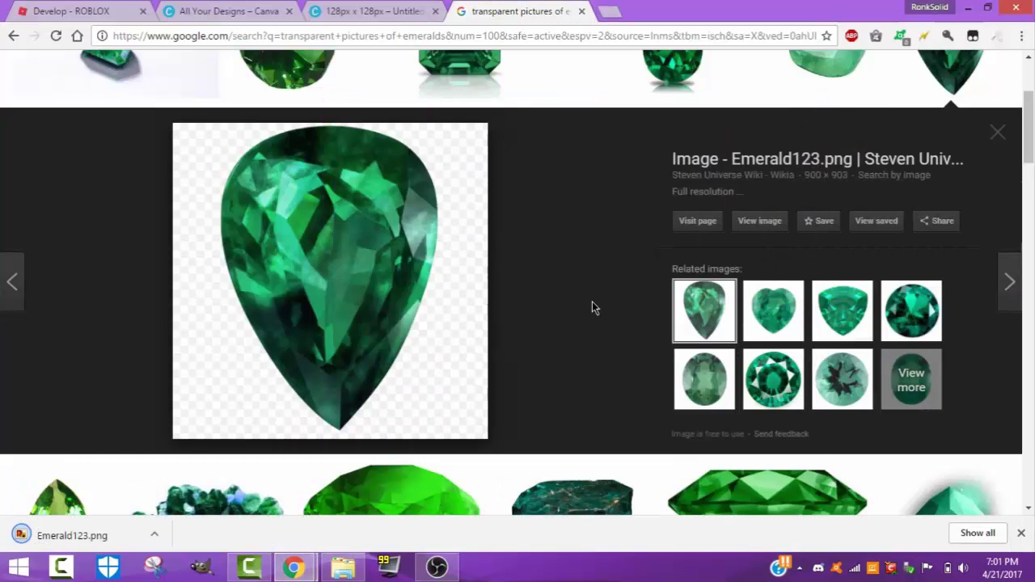
# - Upload Emerald123.png to Canva and place it on the design
pyautogui.click(581, 12)
pyautogui.click(111, 340)
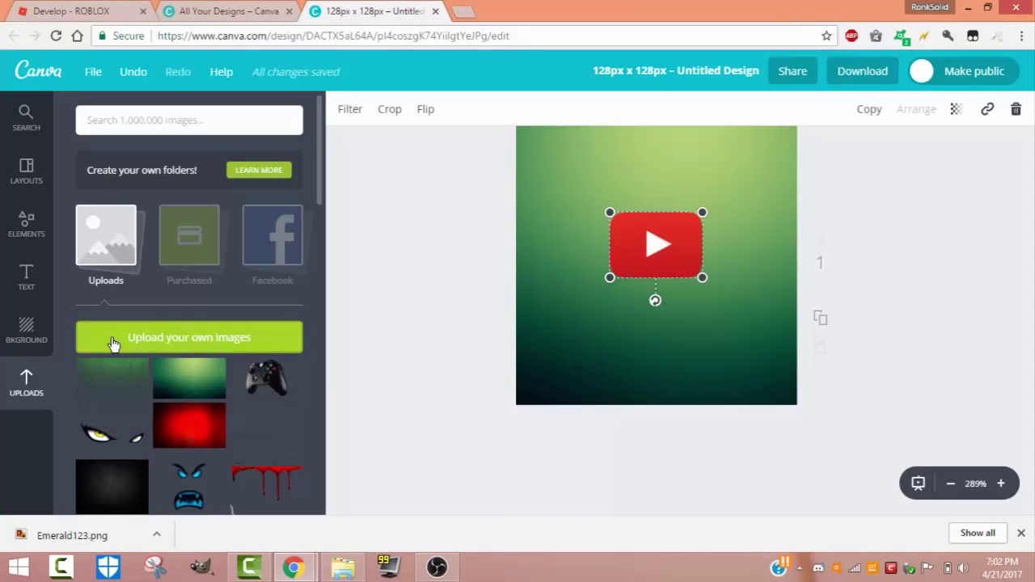
pyautogui.doubleClick(671, 372)
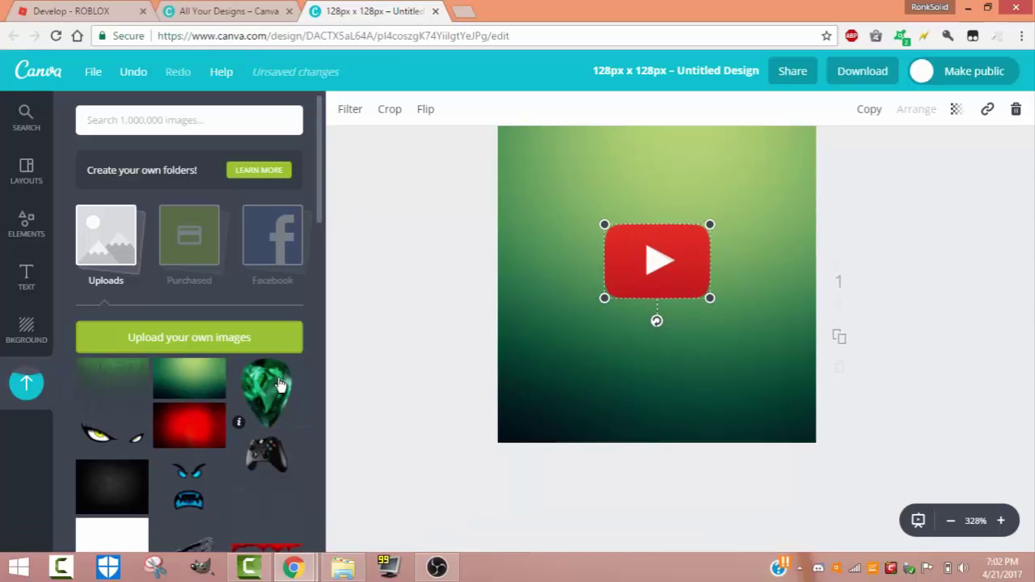
pyautogui.click(279, 385)
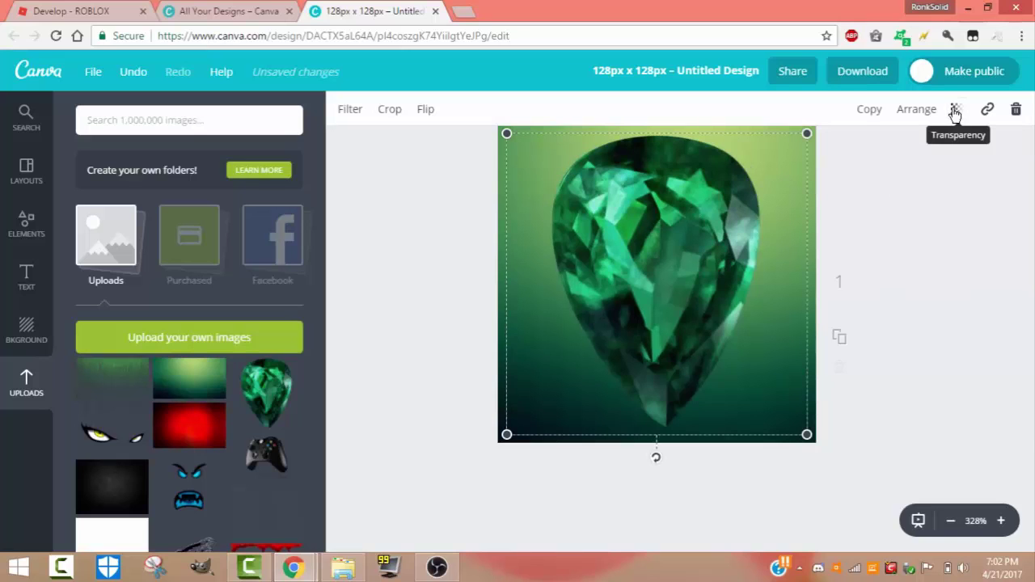
# - Set the emerald's transparency to 40 and send it behind the YouTube logo
pyautogui.click(955, 113)
pyautogui.moveTo(930, 155); pyautogui.dragTo(868, 172)
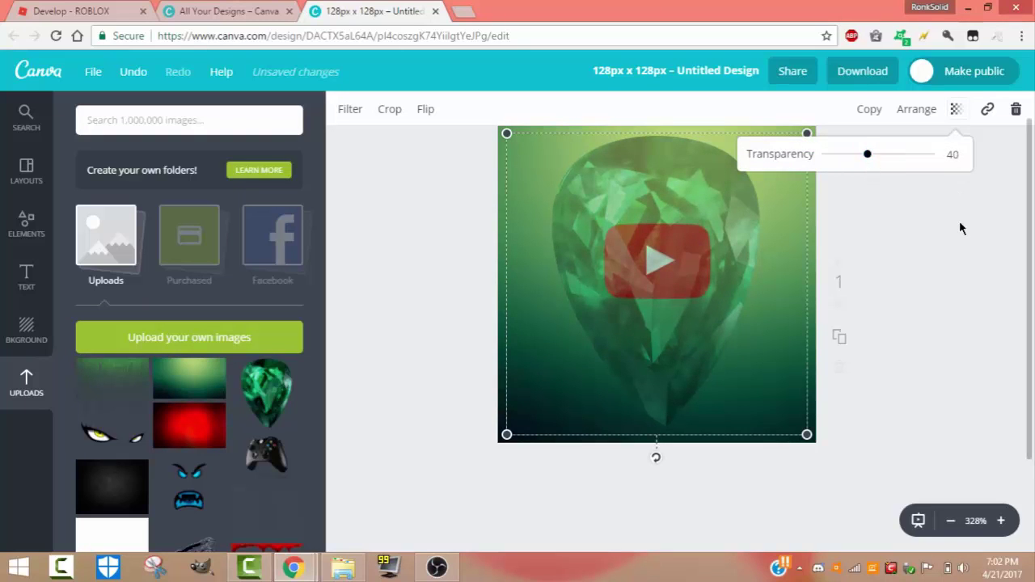
pyautogui.click(916, 109)
pyautogui.click(879, 178)
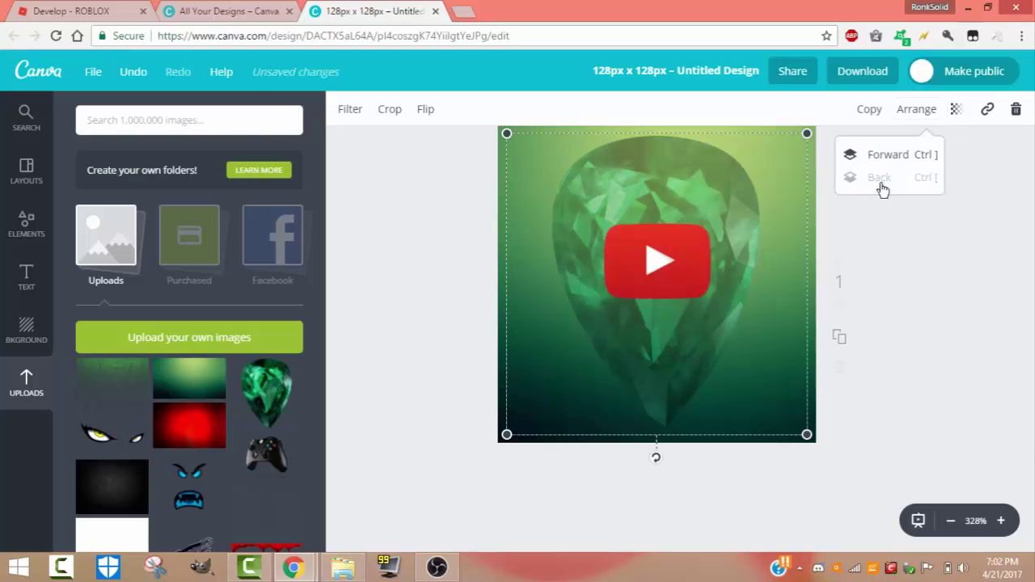
pyautogui.click(370, 232)
pyautogui.click(686, 189)
pyautogui.click(927, 237)
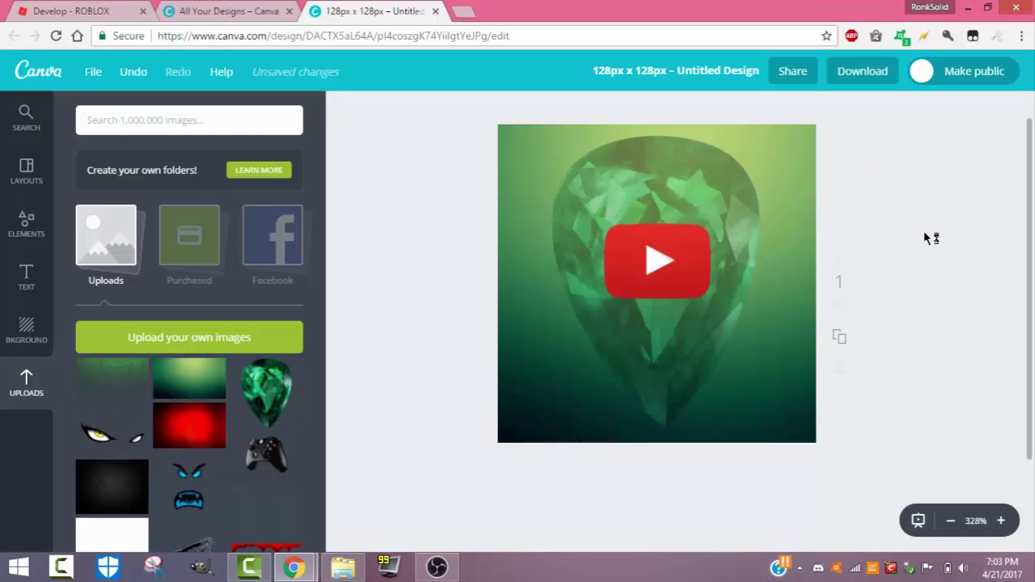
# - Add a body text box to the design at font size 8
pyautogui.scroll(-2, 283, 362)
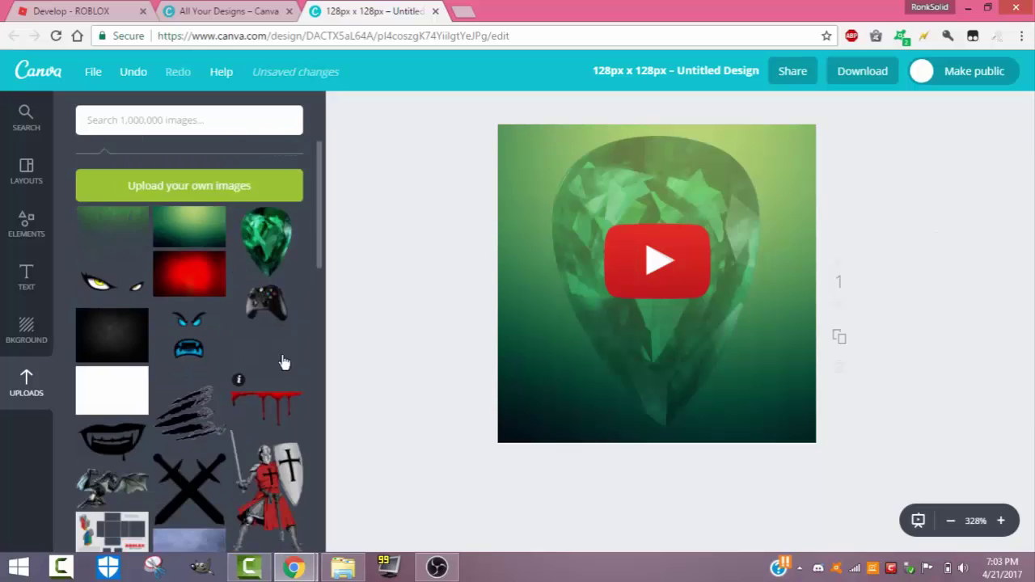
pyautogui.scroll(3, 283, 362)
pyautogui.click(24, 272)
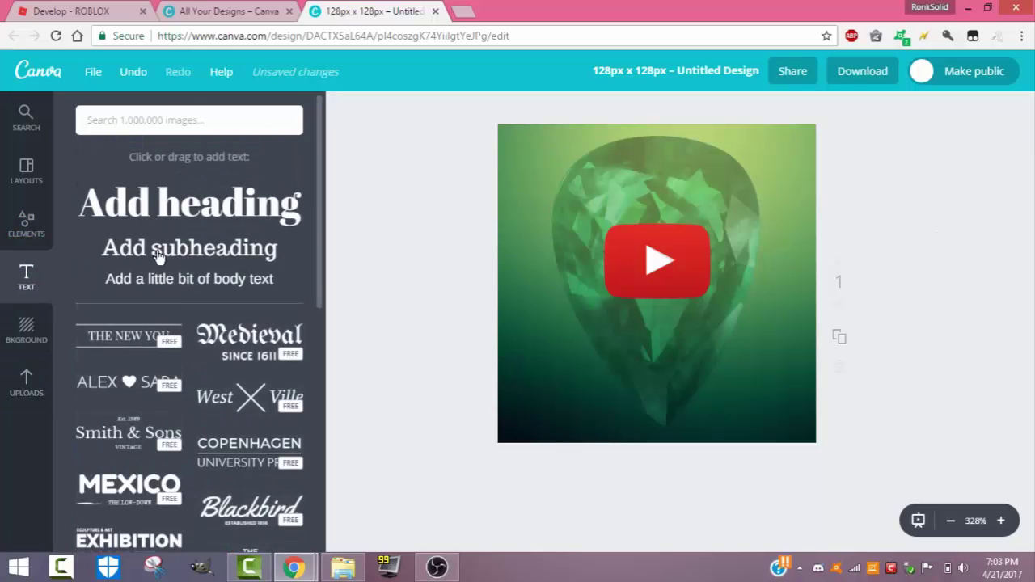
pyautogui.moveTo(194, 277); pyautogui.dragTo(443, 353)
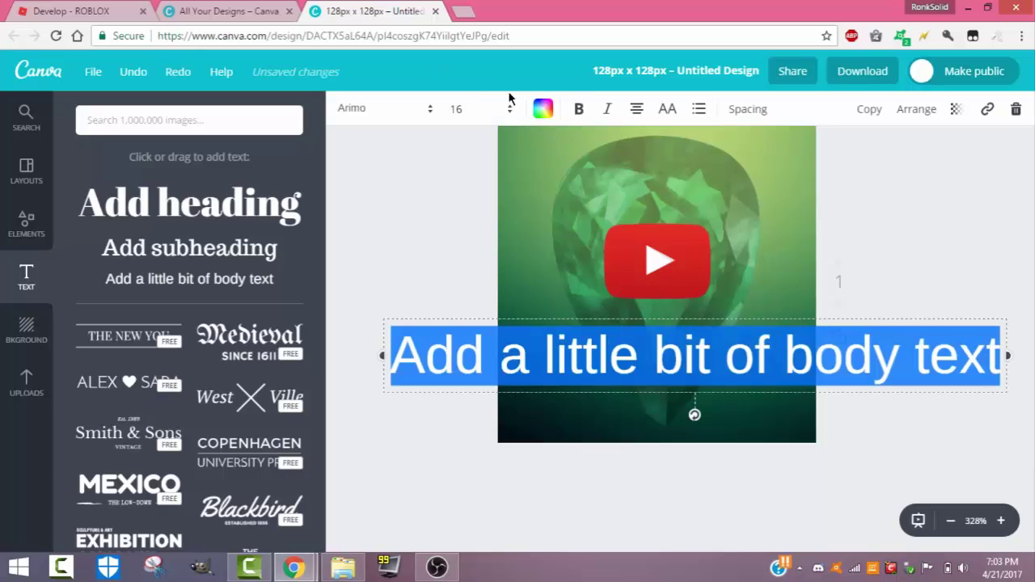
pyautogui.click(509, 108)
pyautogui.click(473, 171)
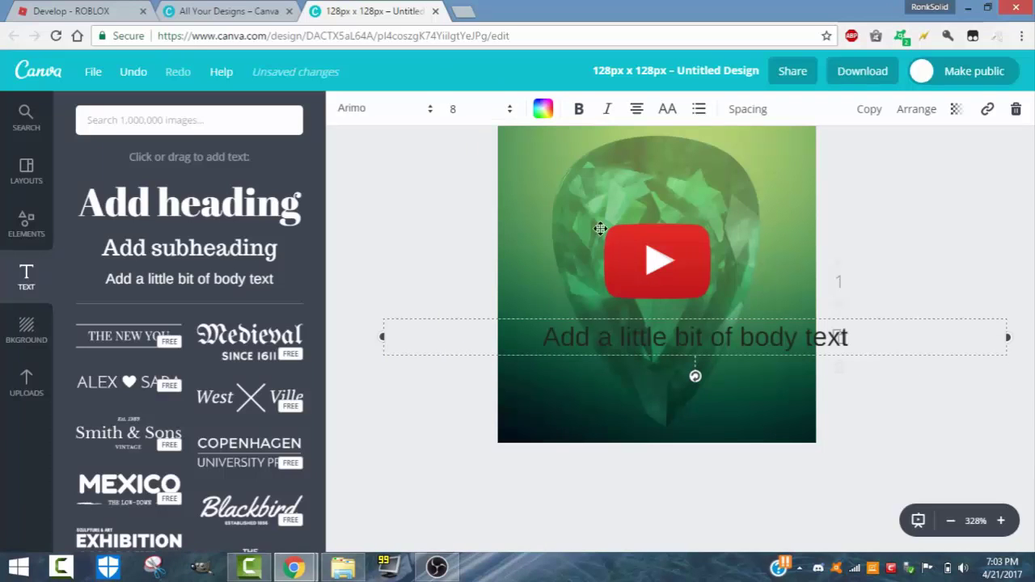
# - Replace the placeholder with bold 'TheRareEmerald' and select the word Emerald for recolouring
pyautogui.doubleClick(771, 344)
pyautogui.press('BackSpace')
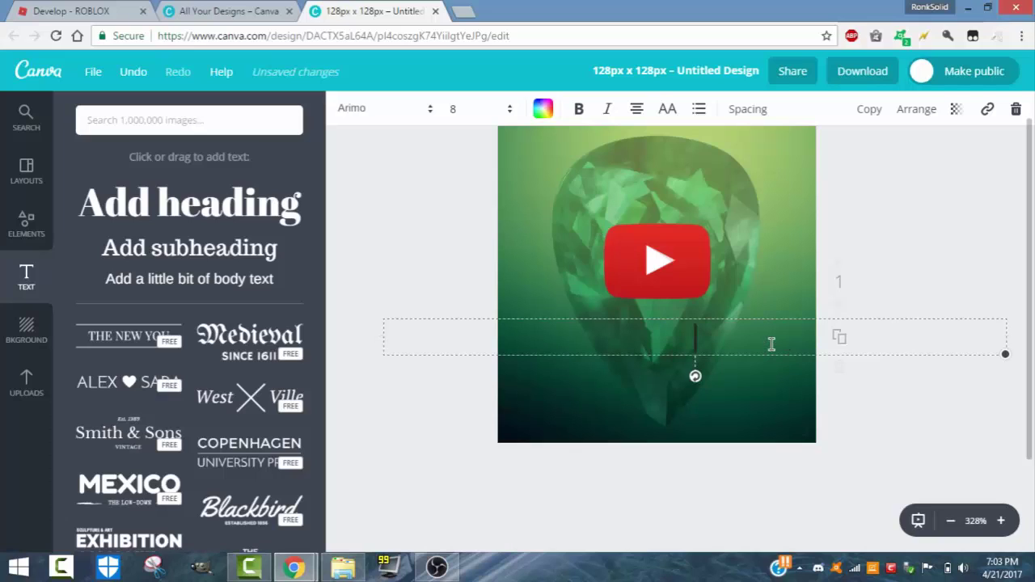
pyautogui.write('TheRareEmerald66')
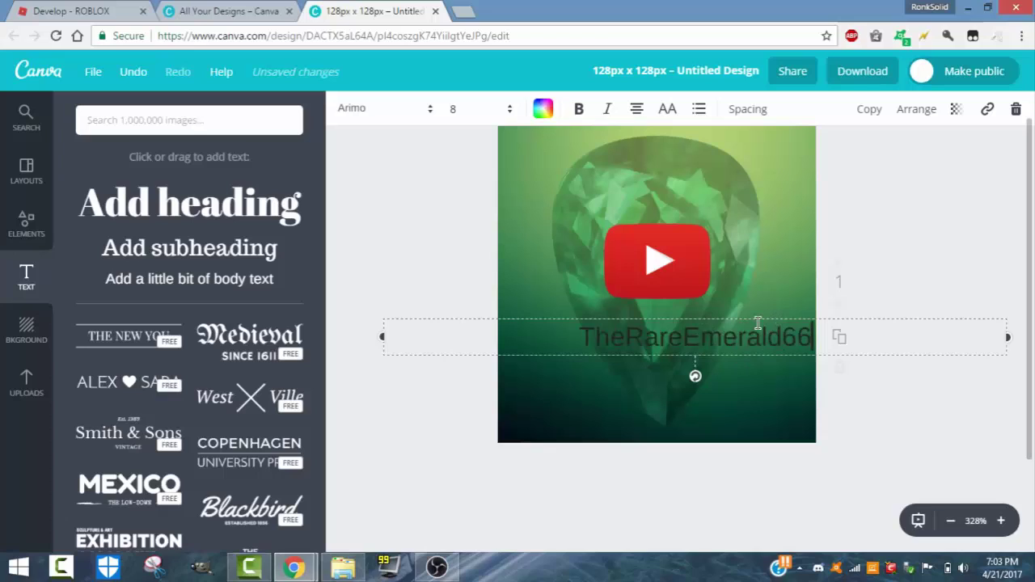
pyautogui.press('BackSpace')
pyautogui.press('BackSpace')
pyautogui.hotkey('ctrl', 'a')
pyautogui.hotkey('ctrl', 'b')
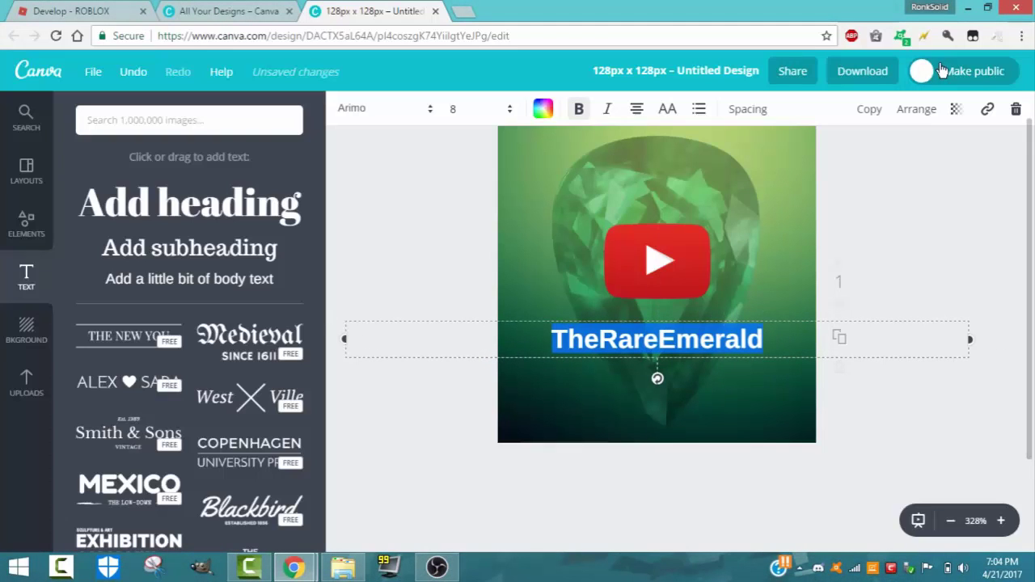
pyautogui.click(768, 337)
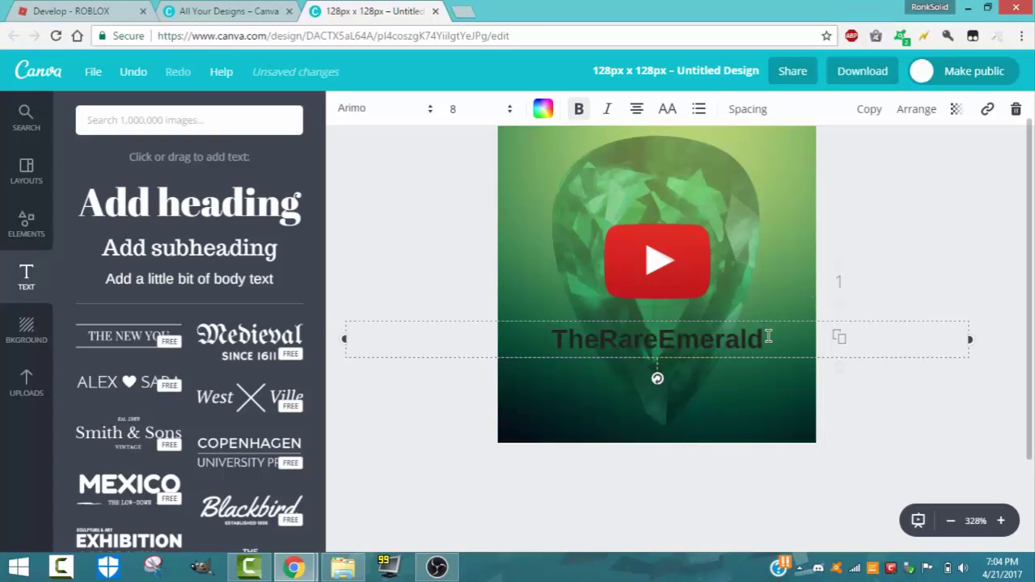
pyautogui.moveTo(767, 336); pyautogui.dragTo(660, 338)
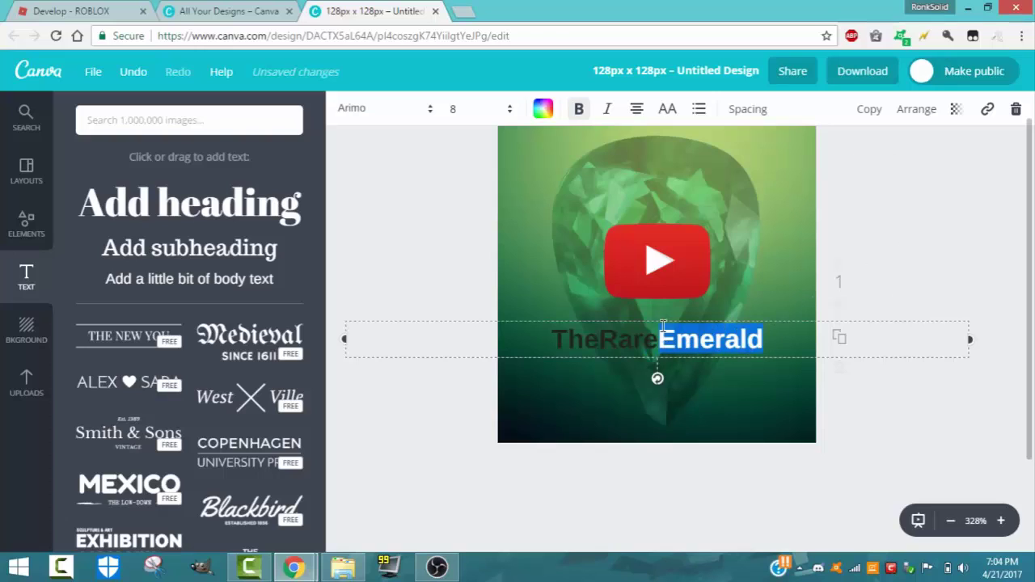
pyautogui.click(542, 112)
# - Colour the word 'Emerald' red using a custom colour from the colour wheel
pyautogui.click(554, 182)
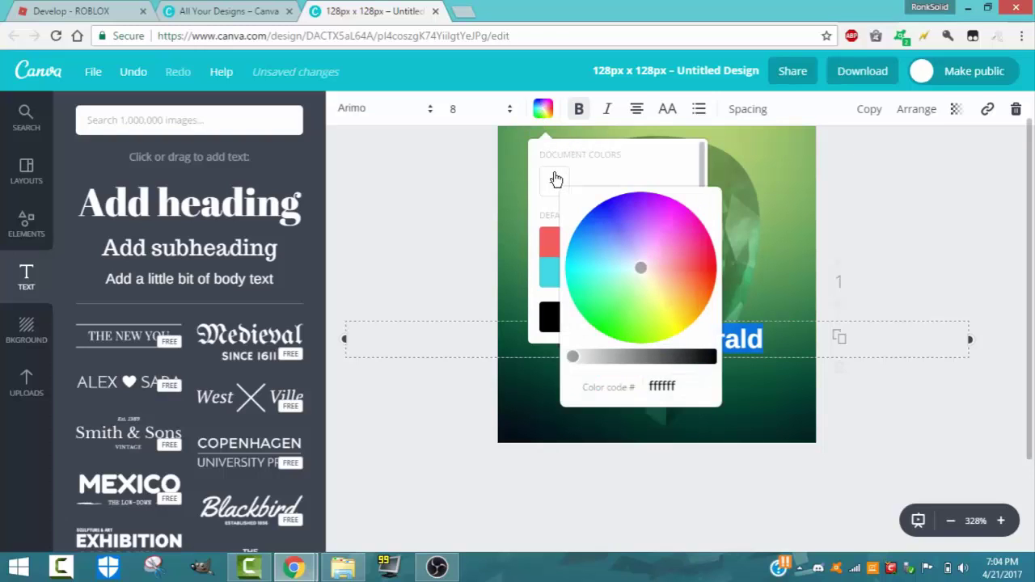
pyautogui.click(638, 269)
pyautogui.click(711, 263)
pyautogui.click(736, 279)
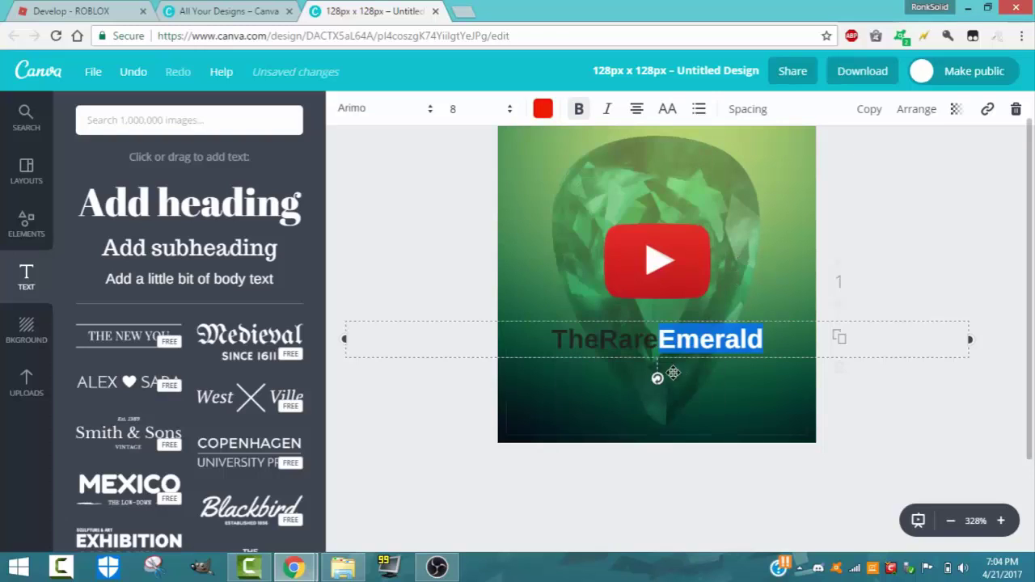
# - Keep 'TheRare' white in the name text and finish editing the text
pyautogui.moveTo(659, 343)
pyautogui.mouseDown()
pyautogui.moveTo(603, 348)
pyautogui.moveTo(652, 339)
pyautogui.mouseUp()
pyautogui.click(604, 348)
pyautogui.moveTo(550, 339); pyautogui.dragTo(659, 339)
pyautogui.click(542, 108)
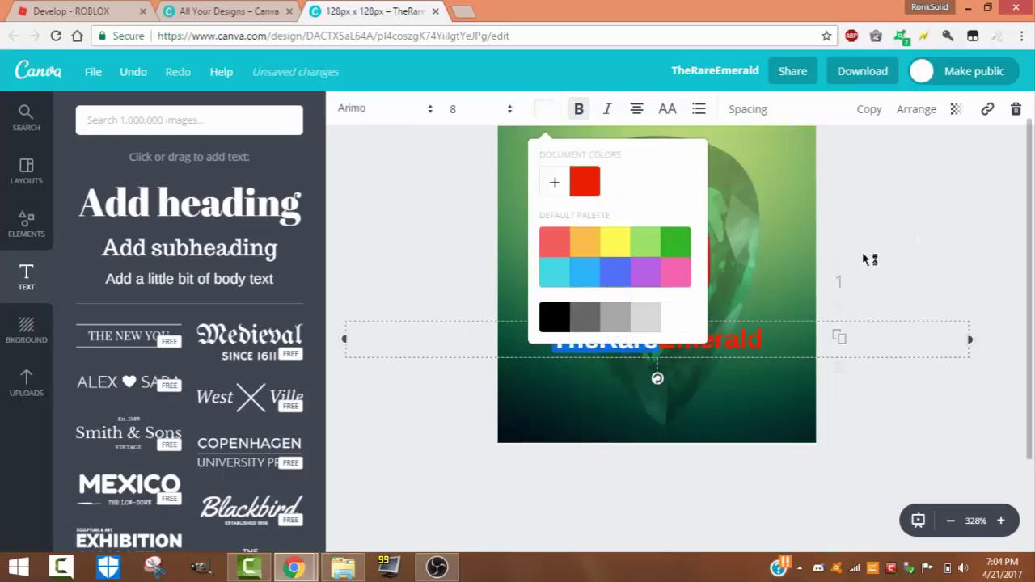
pyautogui.click(770, 343)
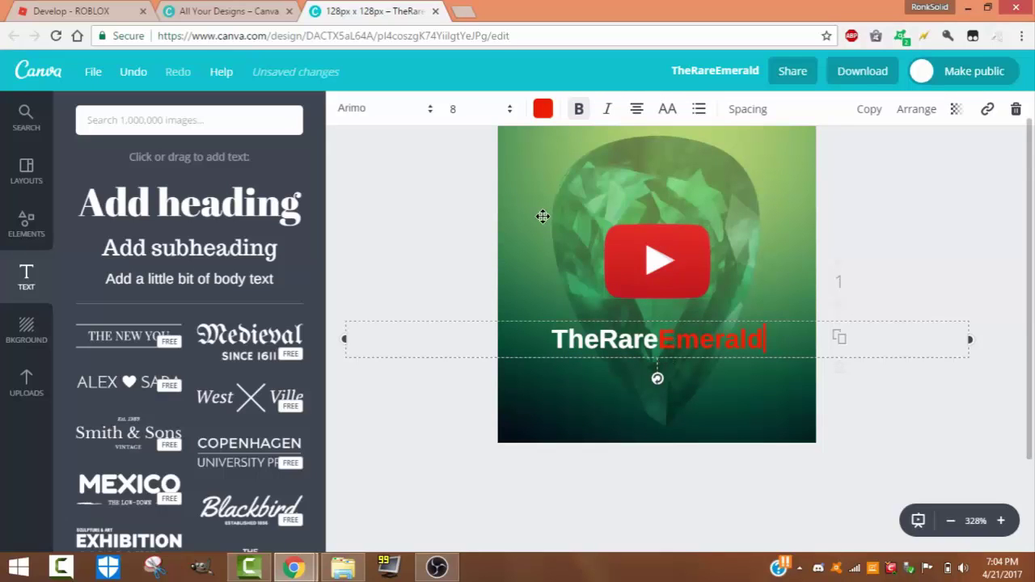
pyautogui.click(11, 381)
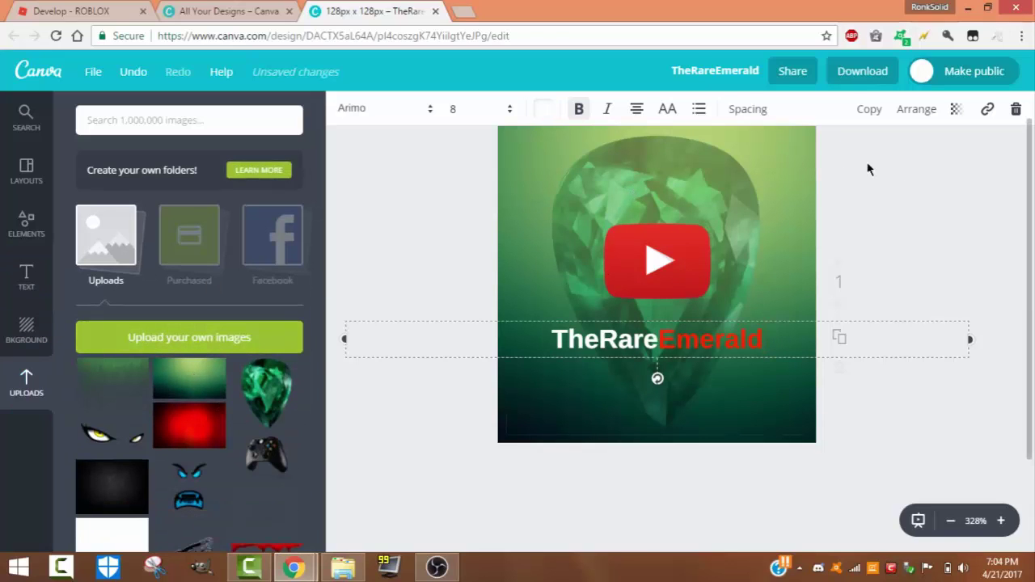
pyautogui.click(923, 168)
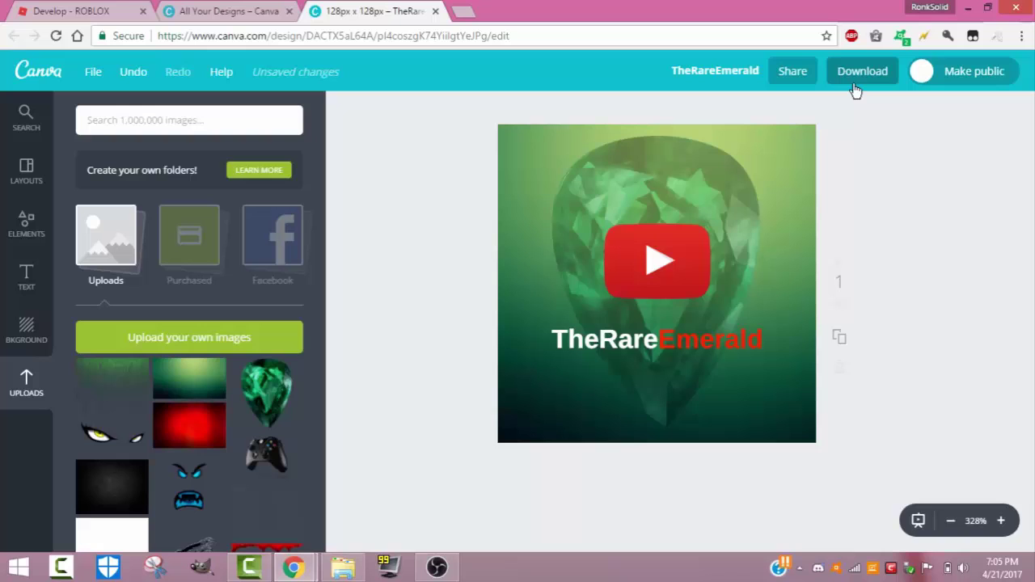
# - Download the design as TheRareEmerald.png and return to the Roblox Create a T-Shirt page
pyautogui.click(857, 86)
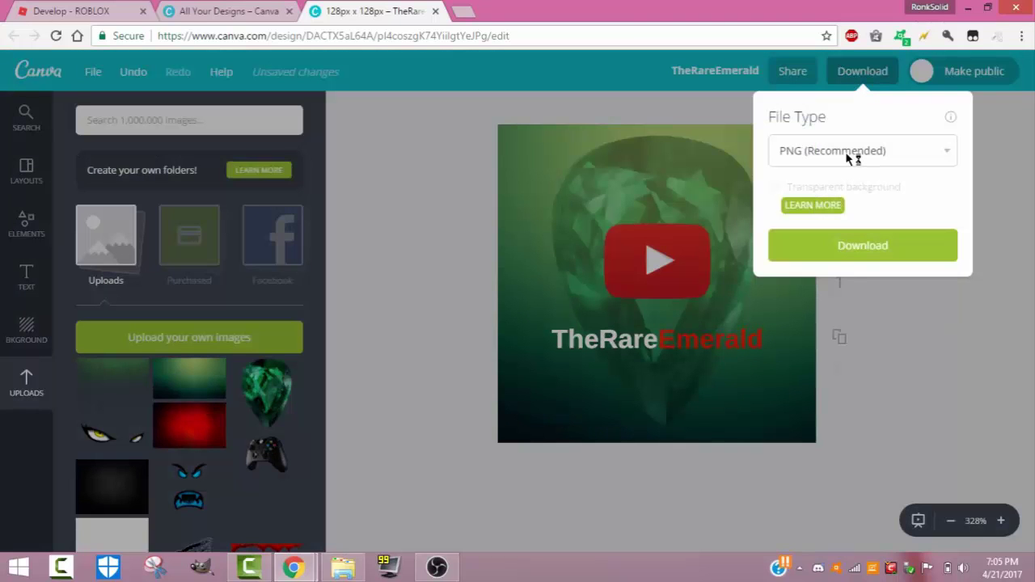
pyautogui.click(856, 248)
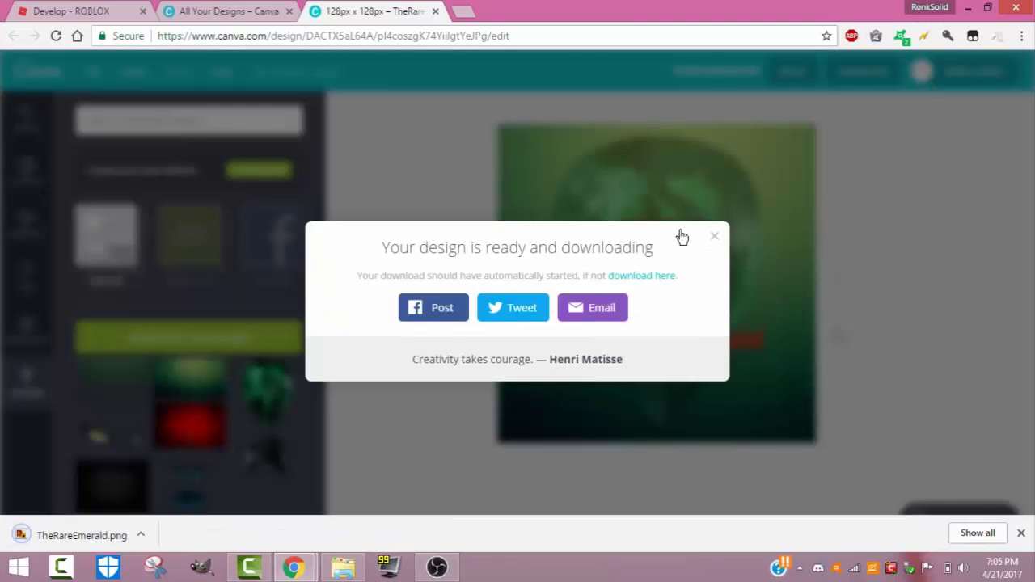
pyautogui.click(717, 220)
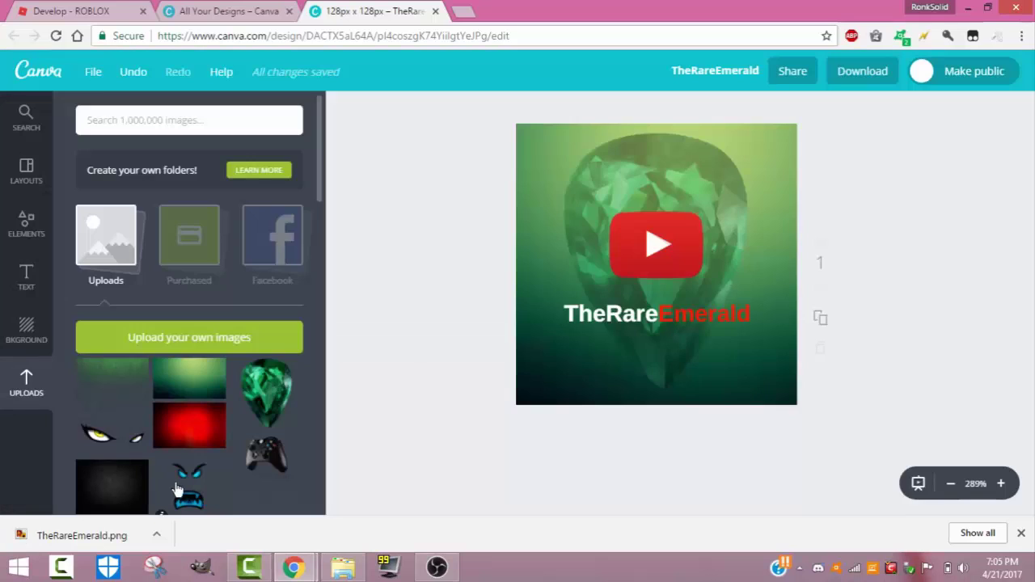
pyautogui.click(1032, 575)
pyautogui.moveTo(1031, 575); pyautogui.dragTo(56, 9)
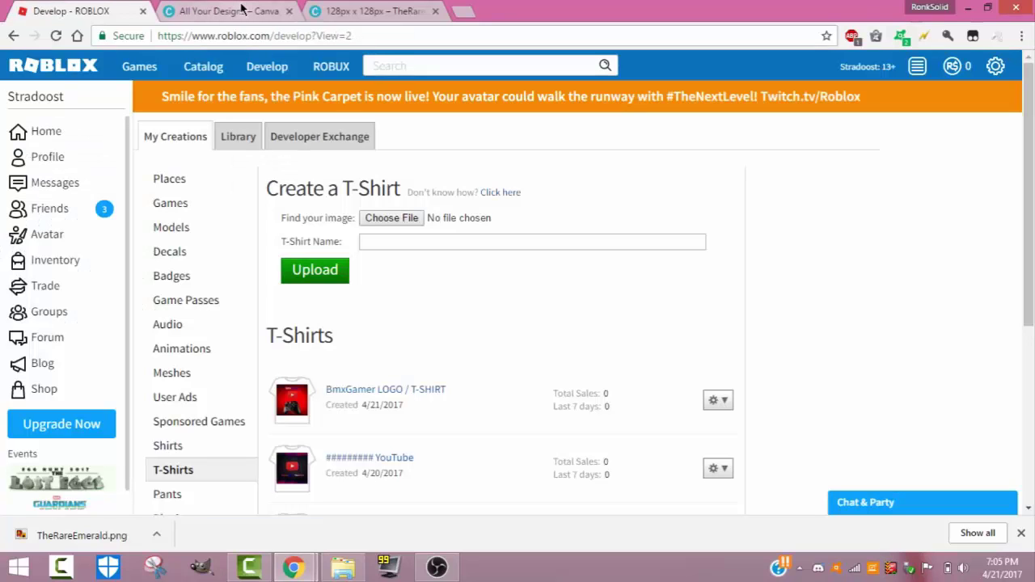
# - Upload TheRareEmerald.png from the Desktop as the T-shirt 'The Rare Emerald Custom YT T-SHIRT'
pyautogui.click(392, 218)
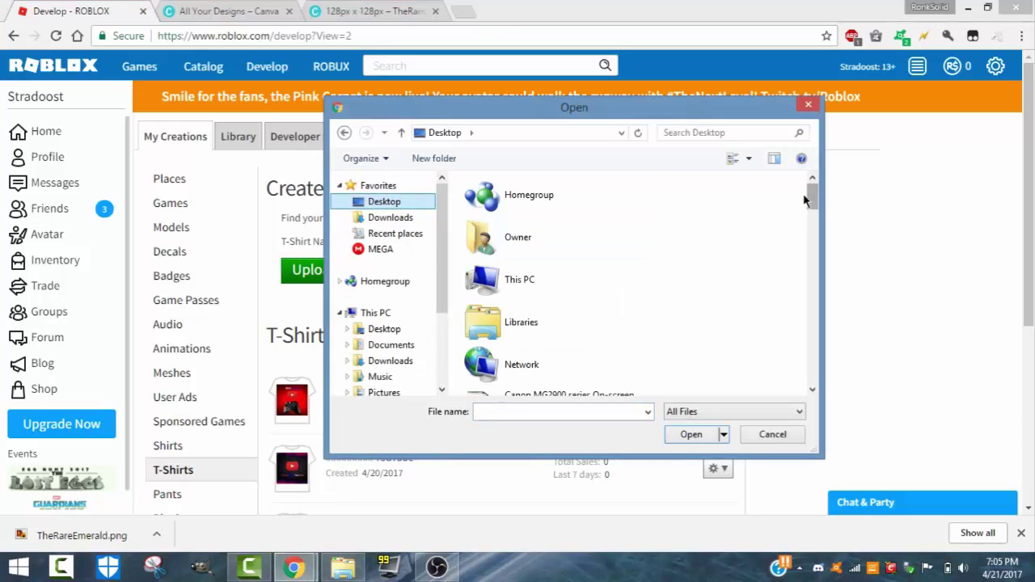
pyautogui.moveTo(811, 201); pyautogui.dragTo(800, 374)
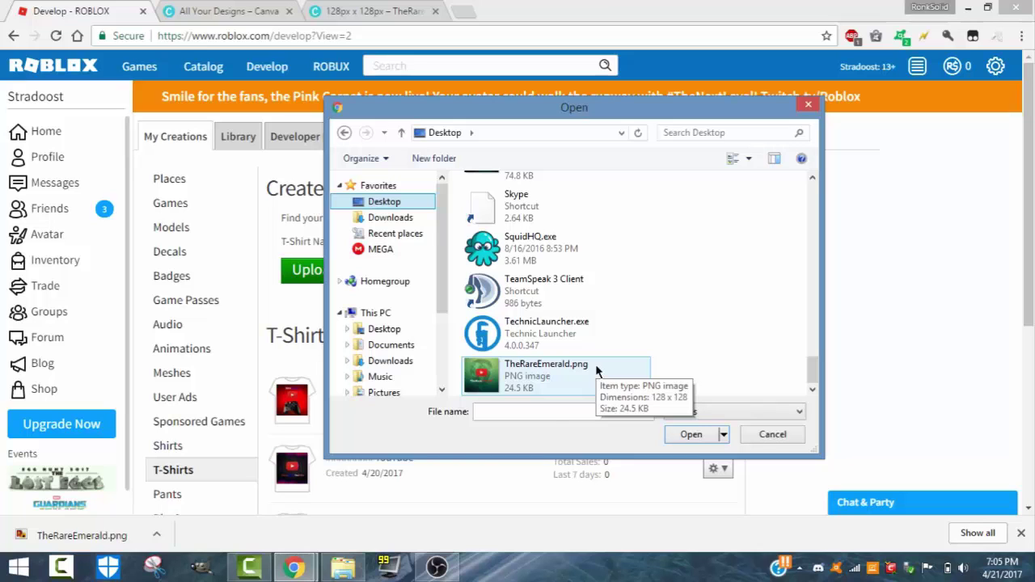
pyautogui.doubleClick(596, 370)
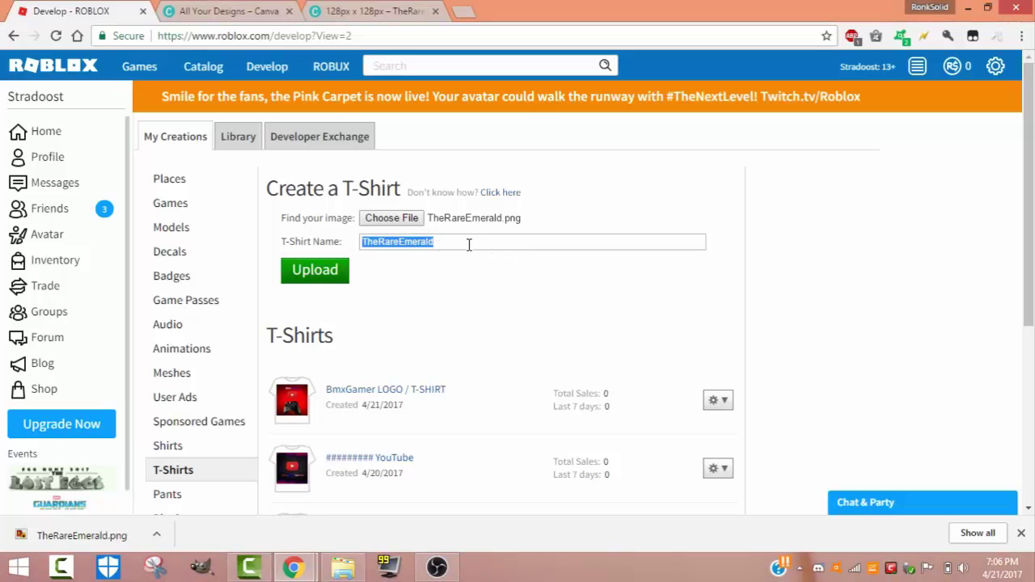
pyautogui.write('The Rare Emerald')
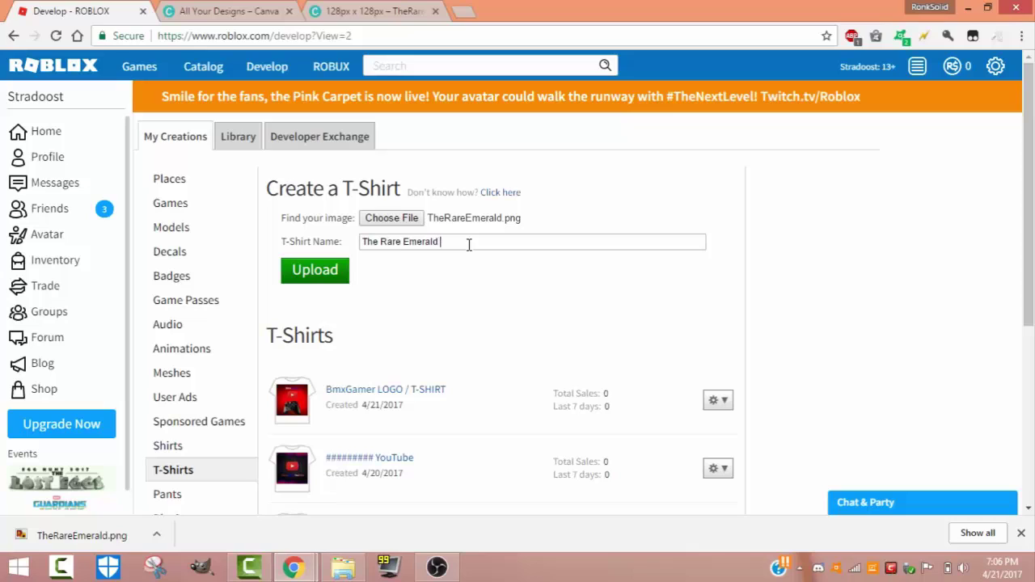
pyautogui.write(' Custom YT T-SHIRT')
pyautogui.click(314, 270)
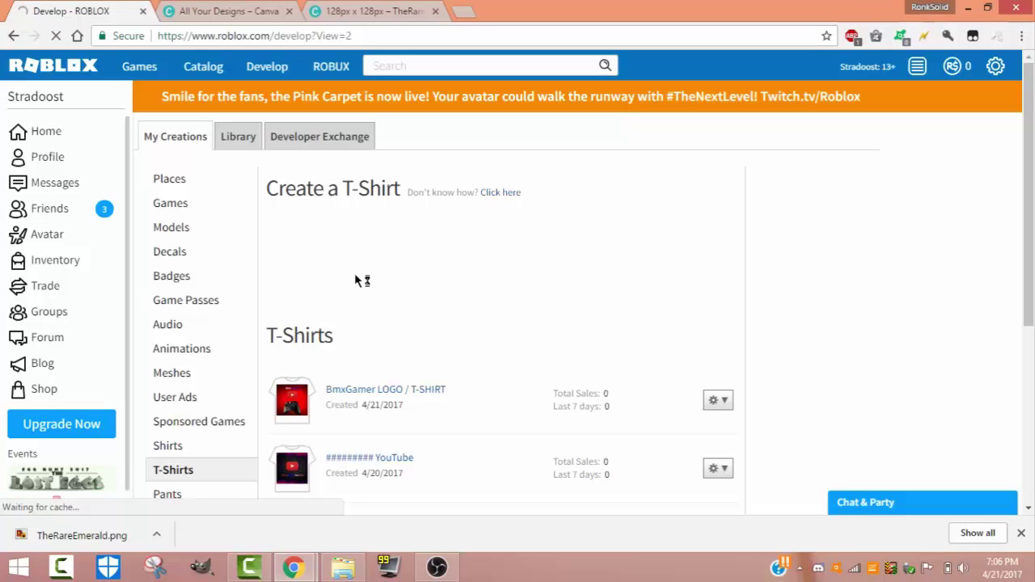
# - Check the new shirt in the T-shirt list, then close the membership upgrade page
pyautogui.scroll(-4, 279, 380)
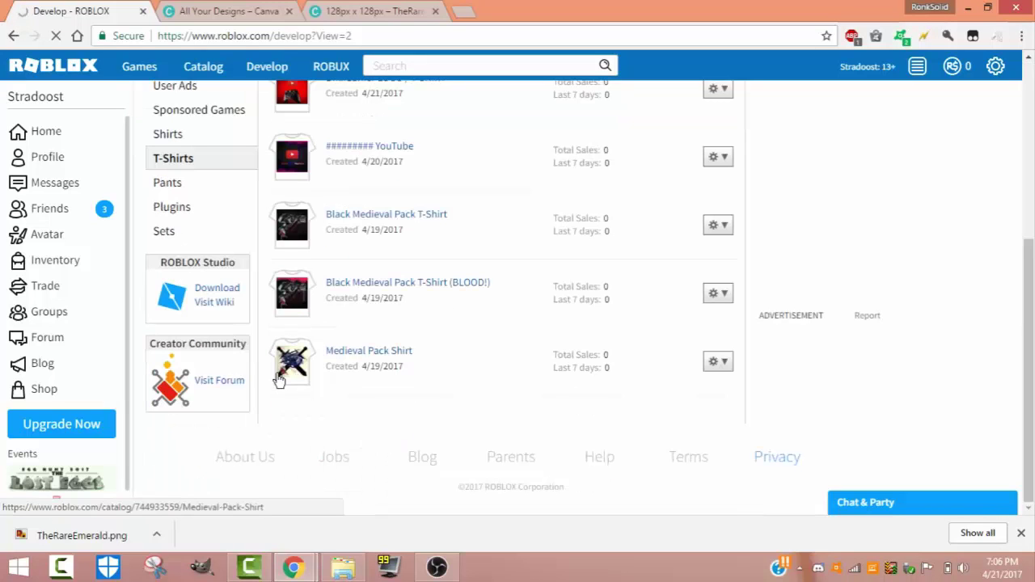
pyautogui.scroll(1, 483, 380)
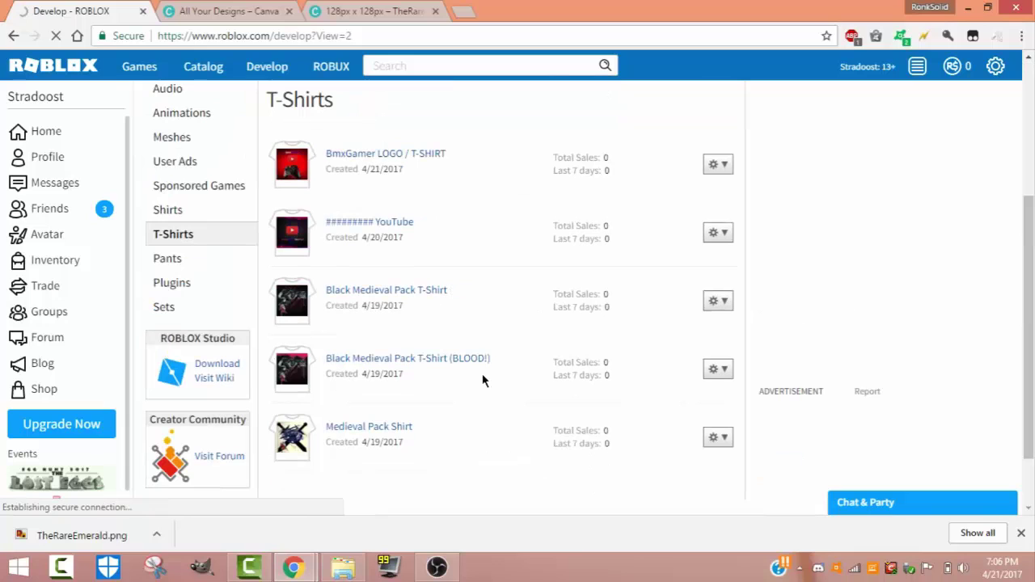
pyautogui.scroll(-1, 482, 380)
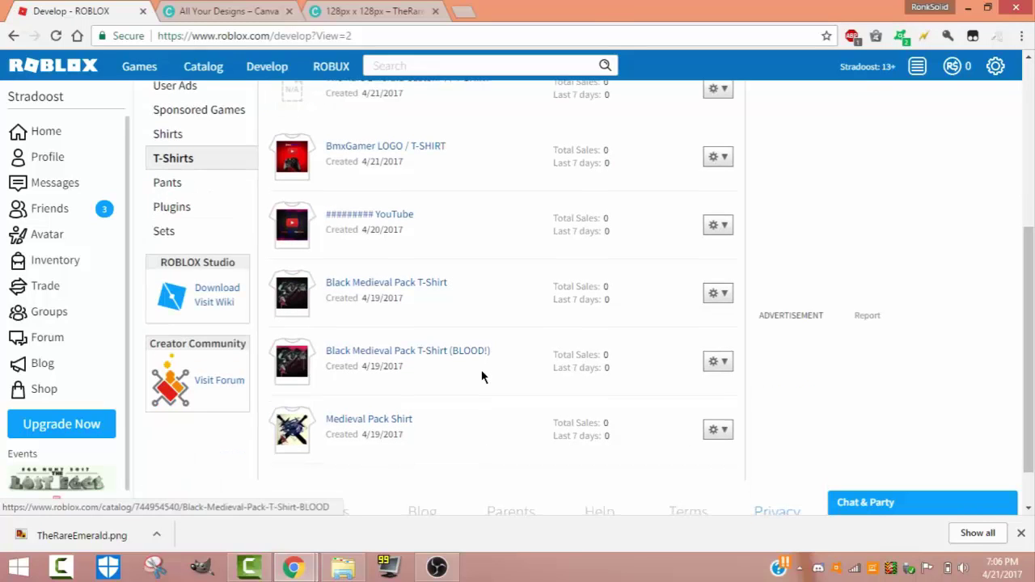
pyautogui.click(61, 424)
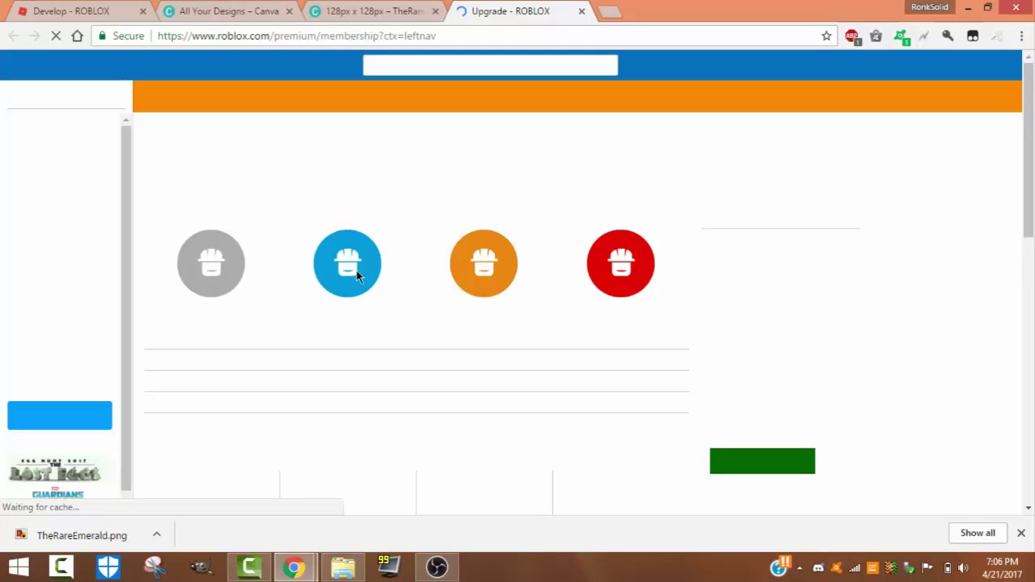
pyautogui.hotkey('ctrl', 'w')
pyautogui.click(409, 10)
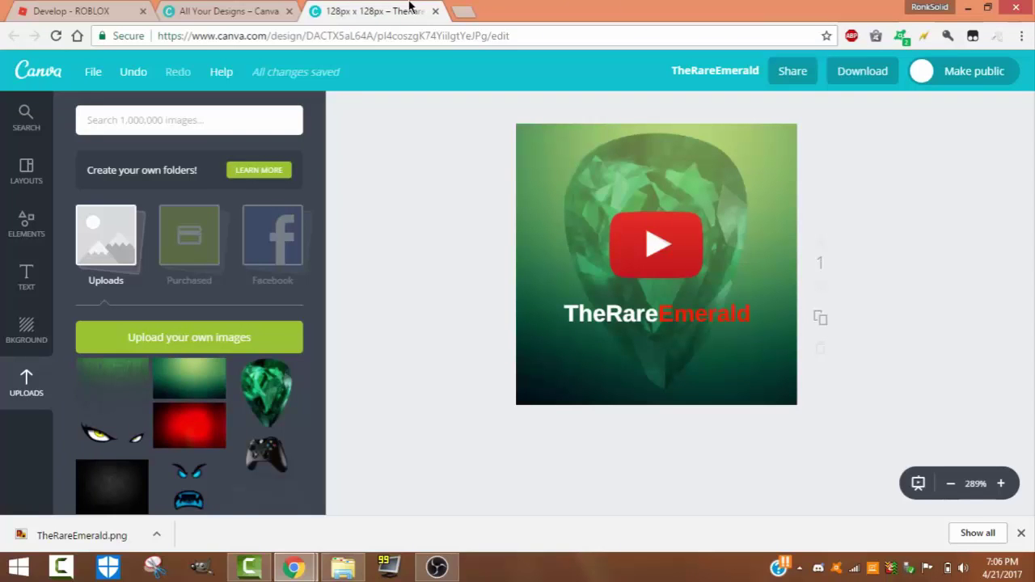
# - Close the Canva editor, move TheRareEmerald.png into the Roblox Templates folder, and restore the browser
pyautogui.hotkey('ctrl', 'w')
pyautogui.click(963, 7)
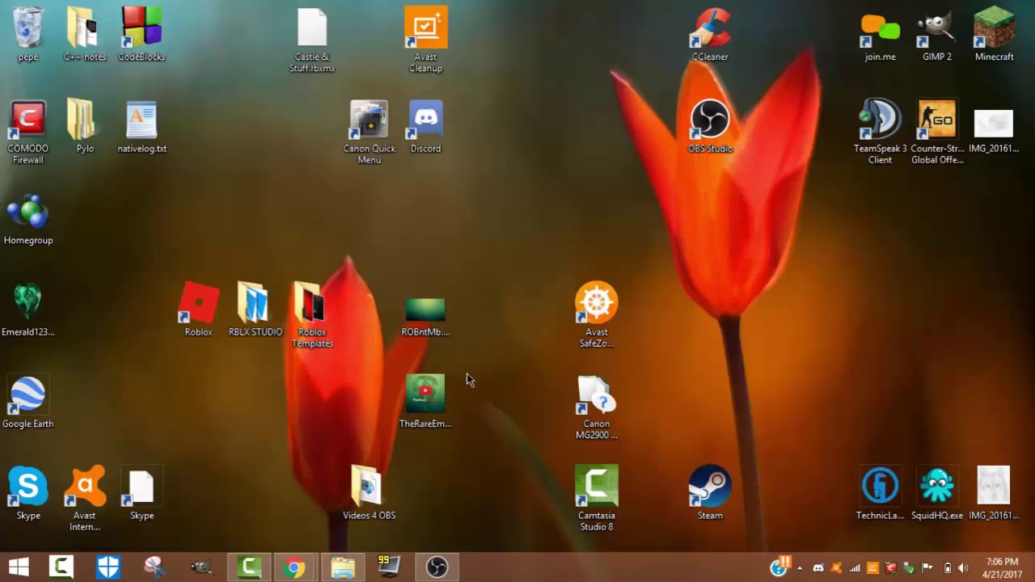
pyautogui.click(438, 326)
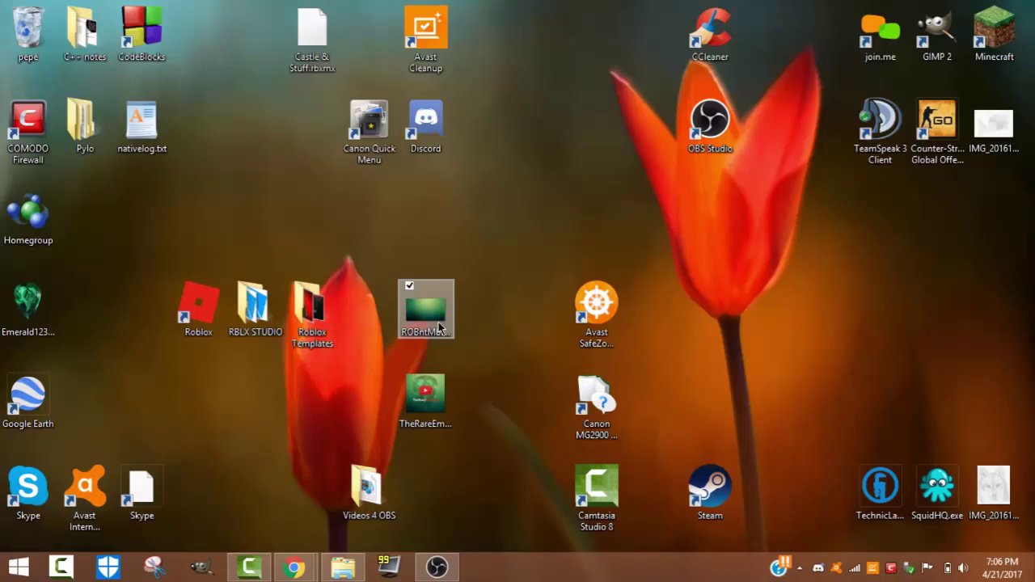
pyautogui.moveTo(425, 396); pyautogui.dragTo(312, 320)
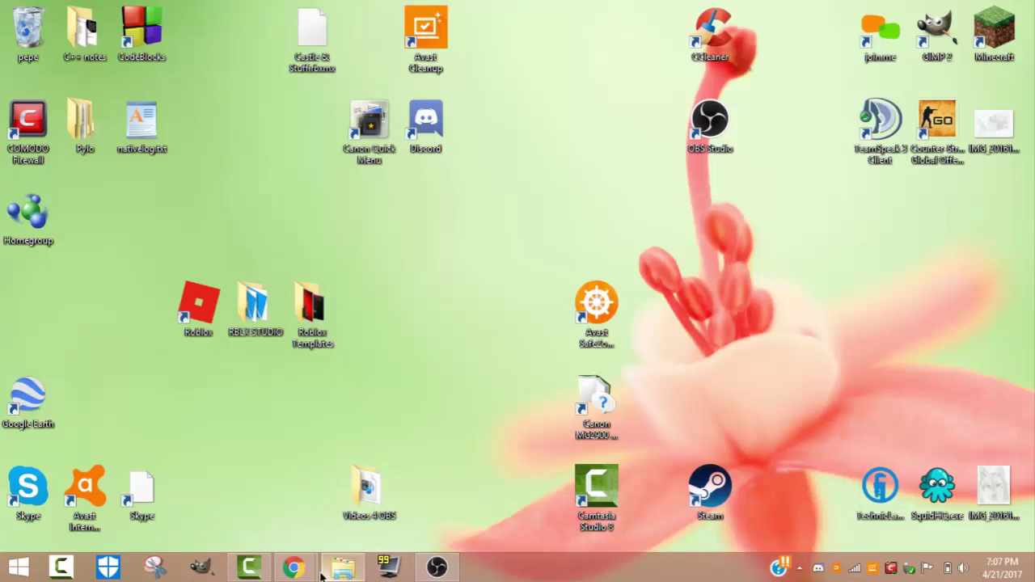
pyautogui.moveTo(294, 566)
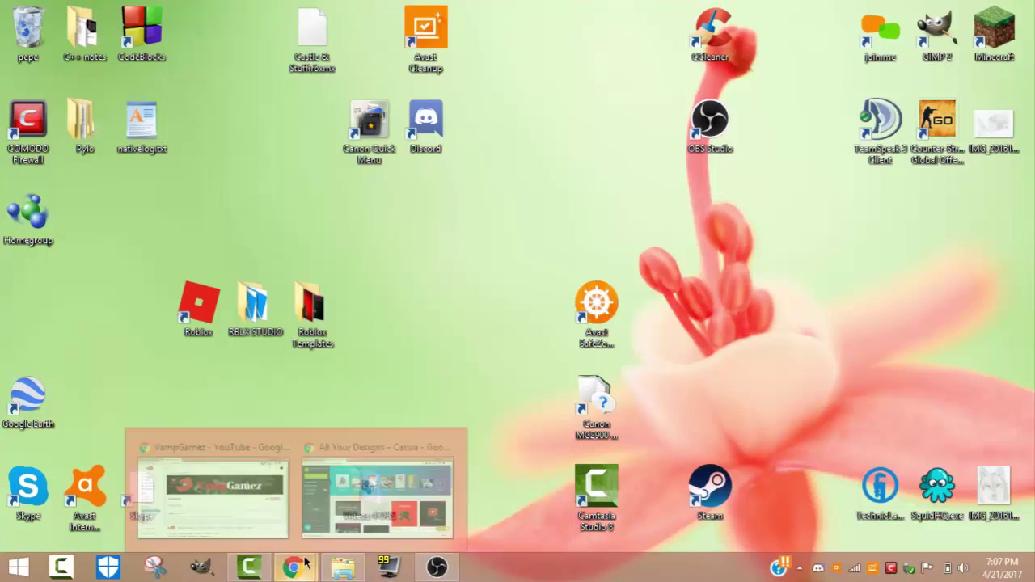
pyautogui.click(348, 518)
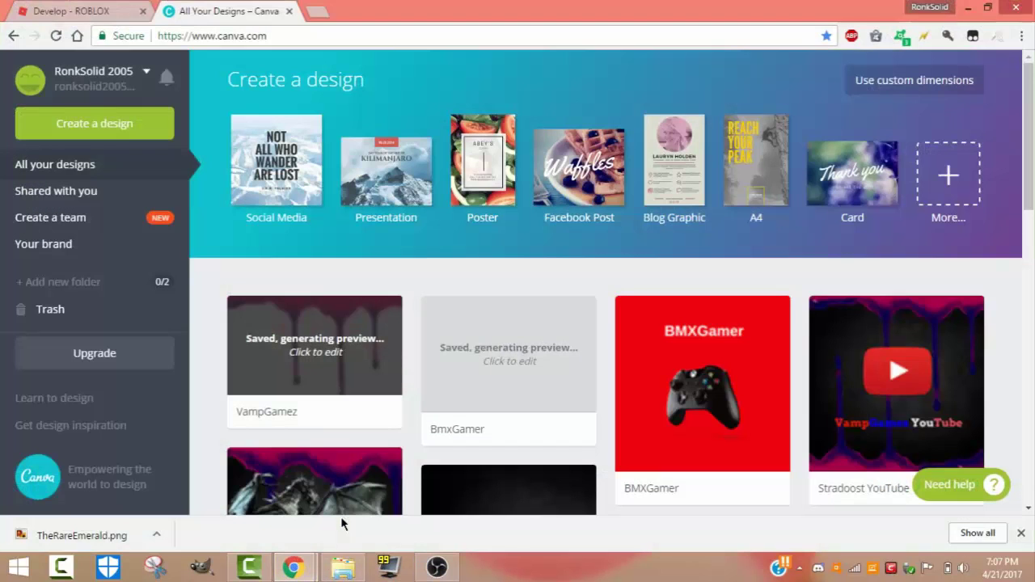
# - Close the Canva designs page and show the T-Shirts category in the Avatar Customizer
pyautogui.click(289, 11)
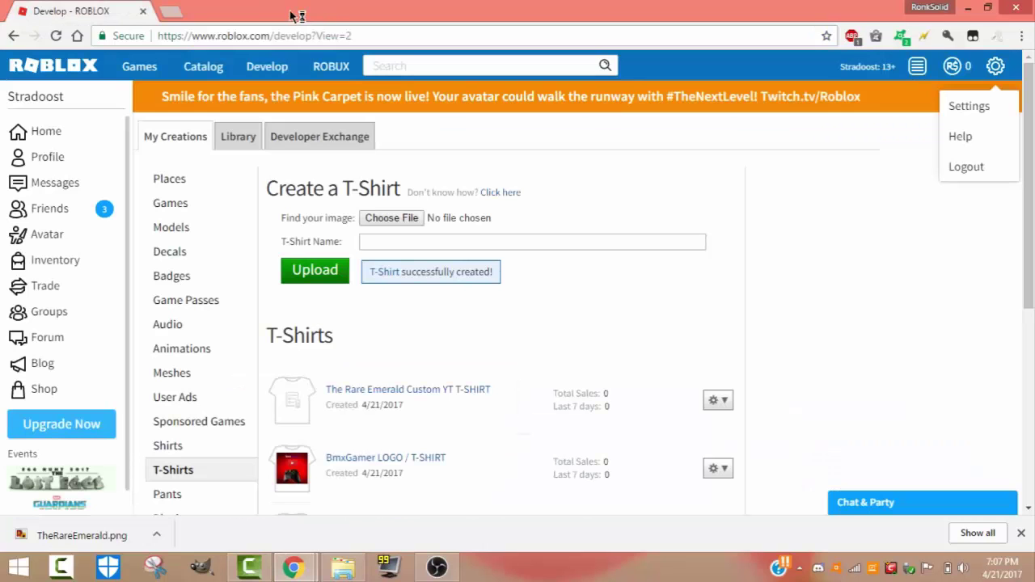
pyautogui.scroll(-1, 384, 266)
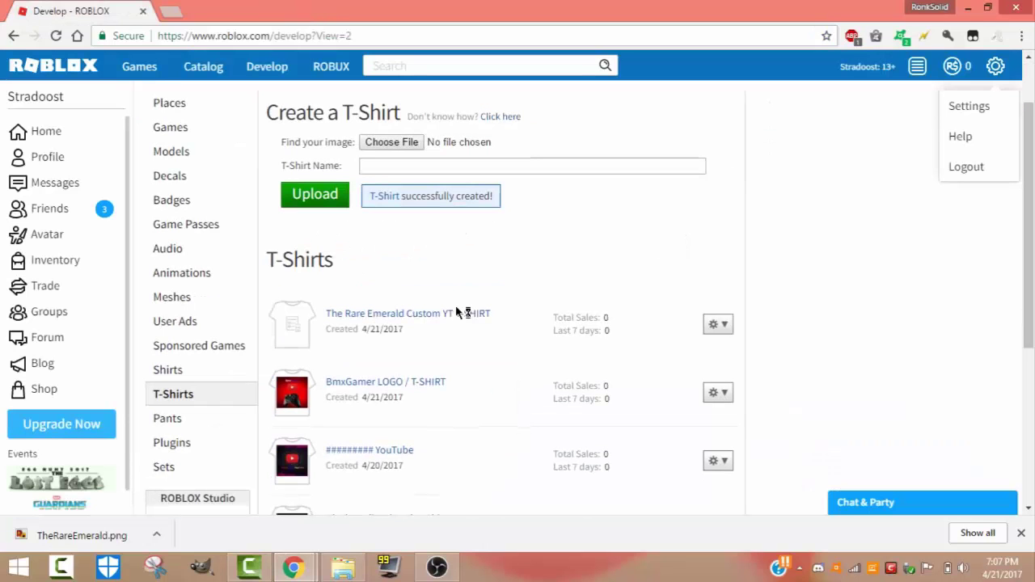
pyautogui.click(50, 244)
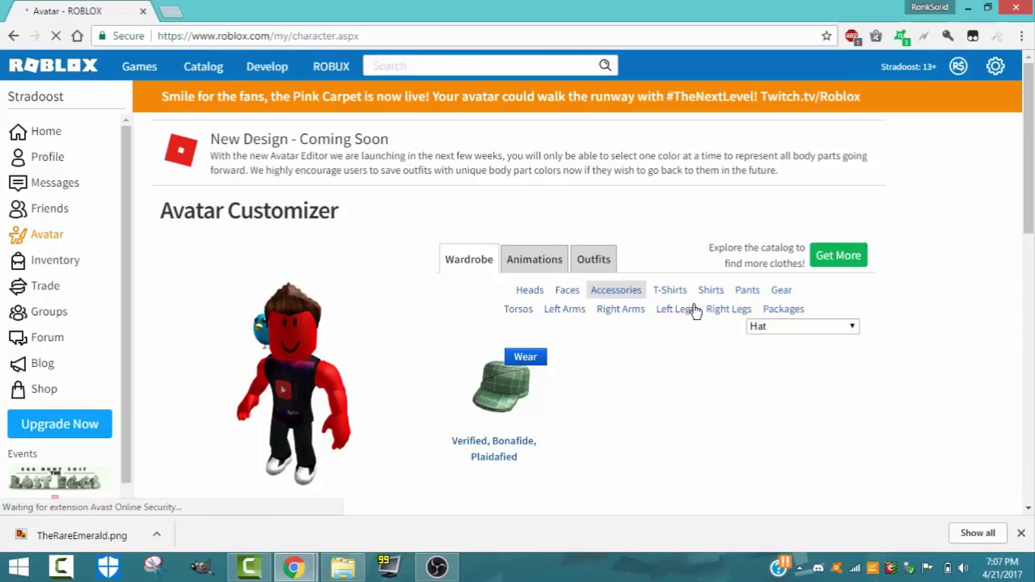
pyautogui.click(672, 293)
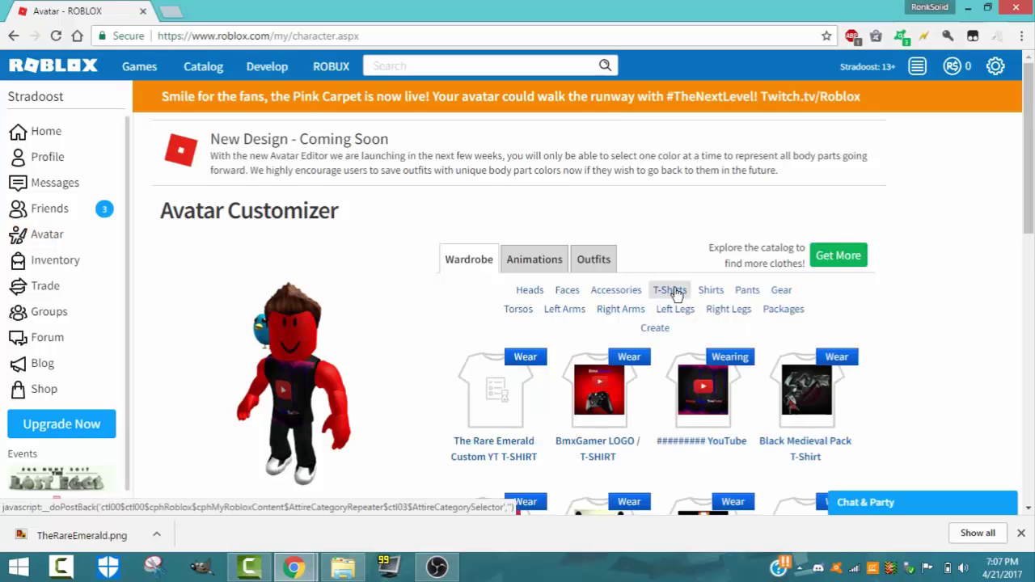
# - Try on The Rare Emerald shirt, then switch the avatar back to the YouTube shirt
pyautogui.scroll(-1, 598, 323)
pyautogui.click(530, 283)
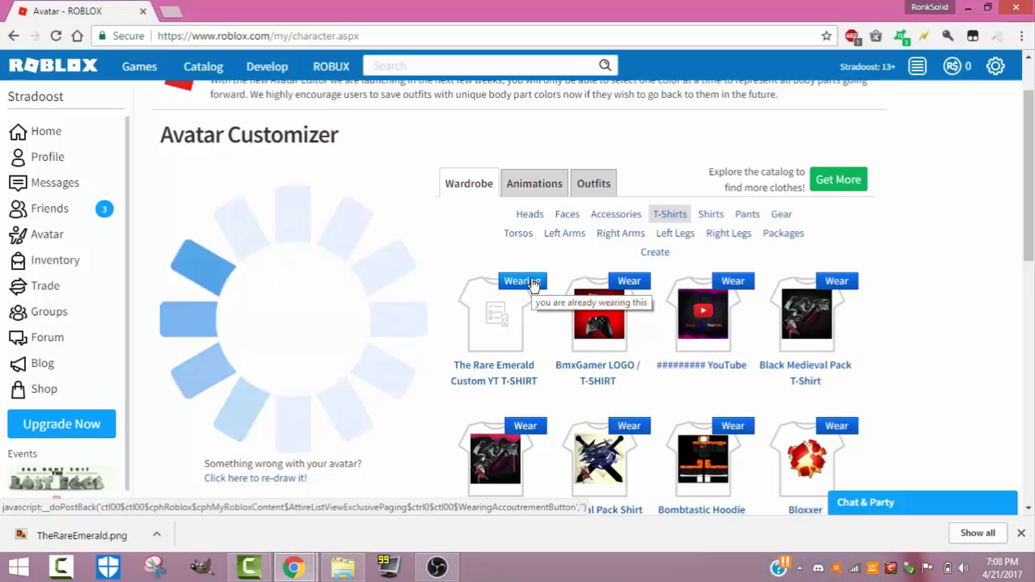
pyautogui.click(533, 281)
pyautogui.scroll(-1, 374, 210)
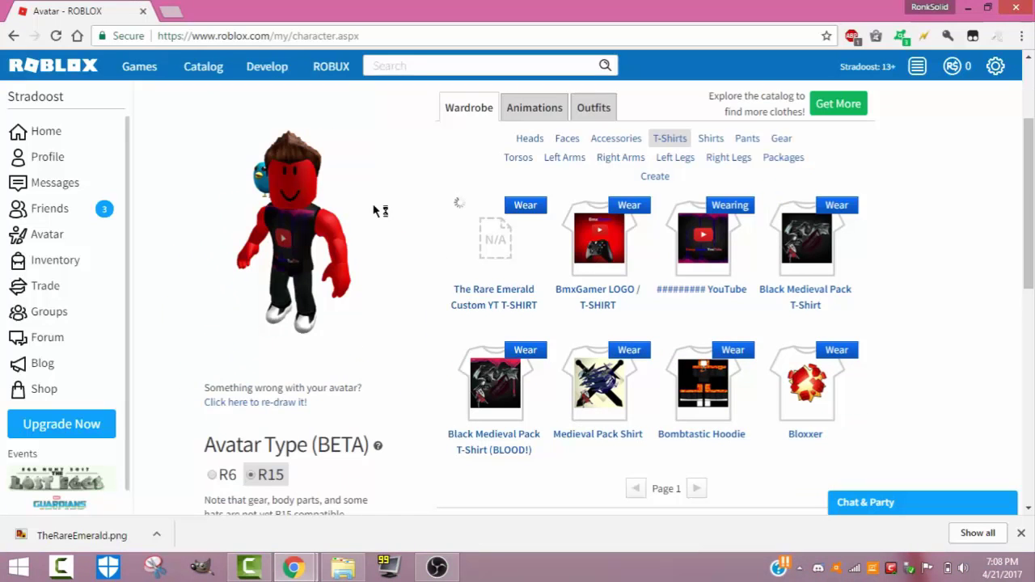